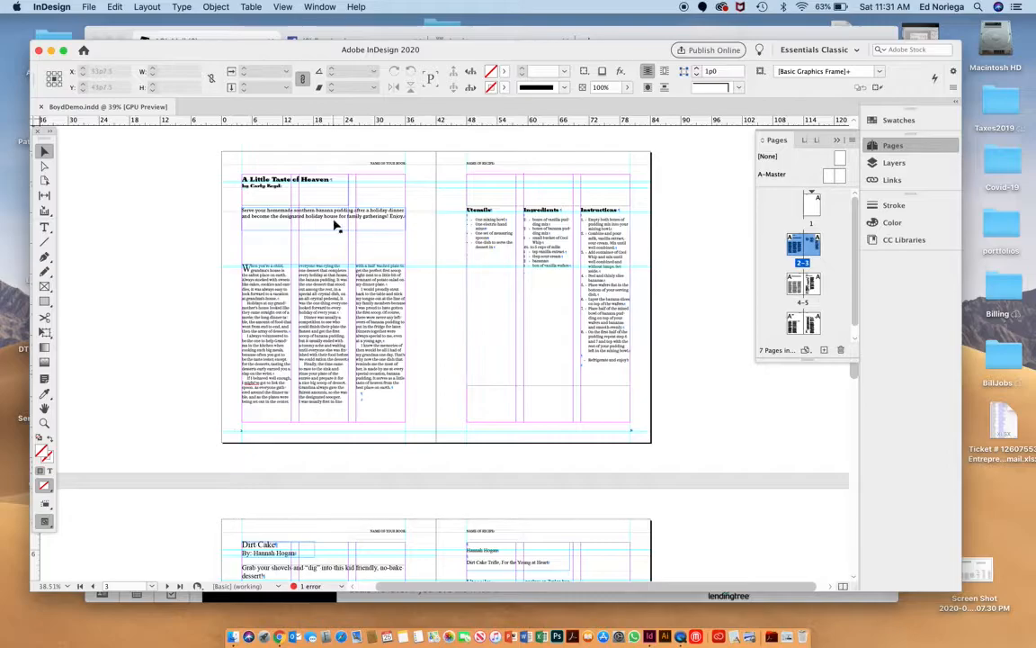
Compare the formatting of the recipe titles across the "A Little Taste of Heaven", "Dirt Cake" and "Red Bean Lantern" spreads.
{"action": "scroll", "coordinate": [326, 181], "scroll_direction": "up", "scroll_amount": 3}
{"action": "scroll", "coordinate": [326, 181], "scroll_direction": "up", "scroll_amount": 3}
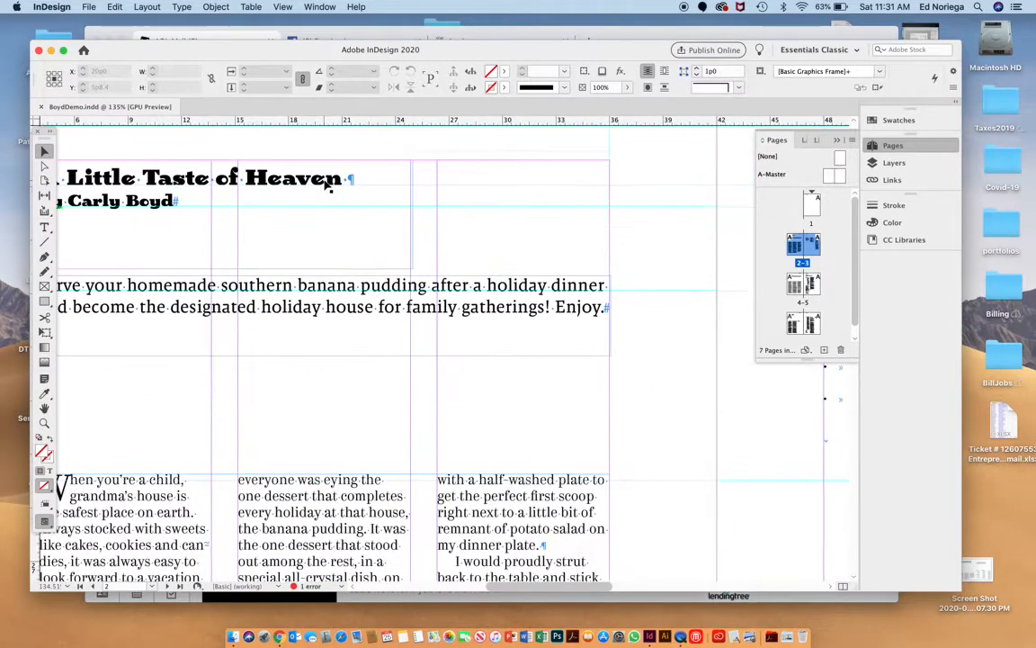
{"action": "triple_click", "coordinate": [311, 180]}
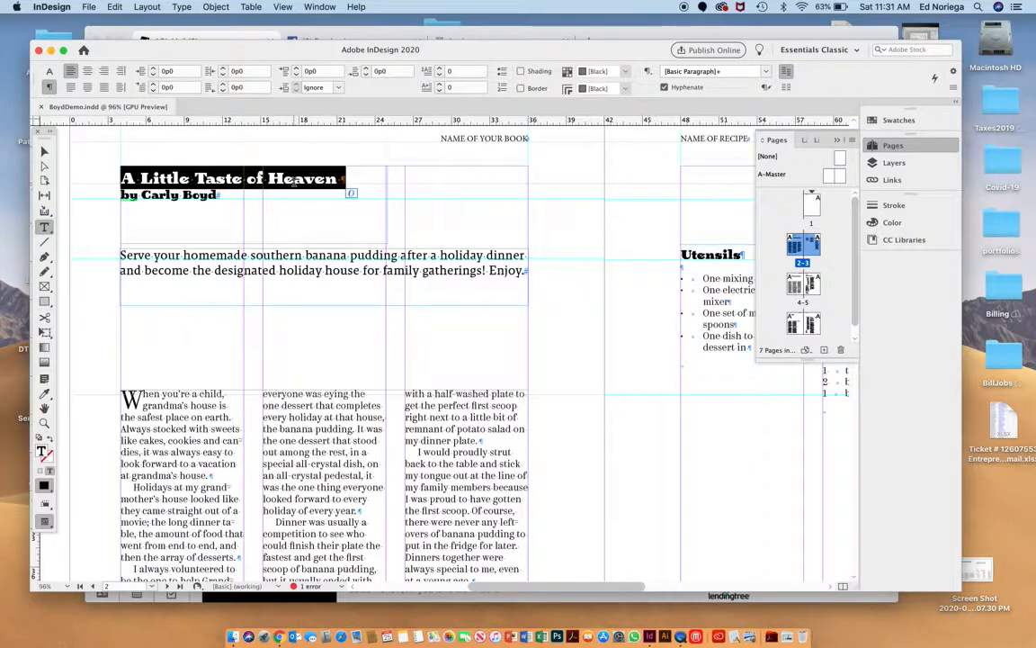
{"action": "scroll", "coordinate": [292, 232], "scroll_direction": "down", "scroll_amount": 10}
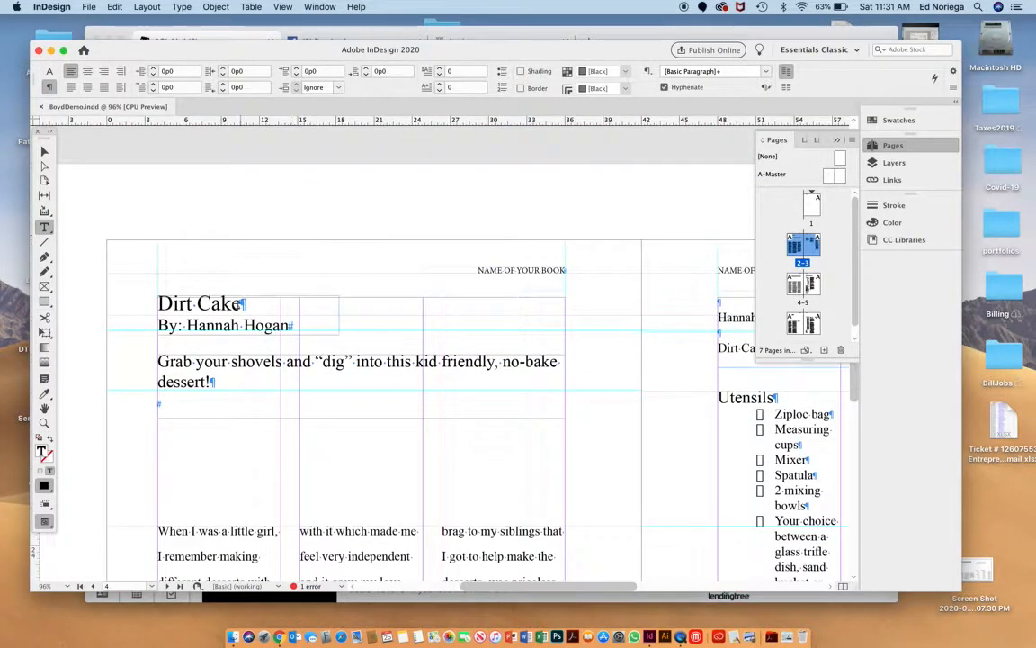
{"action": "scroll", "coordinate": [225, 301], "scroll_direction": "down", "scroll_amount": 10}
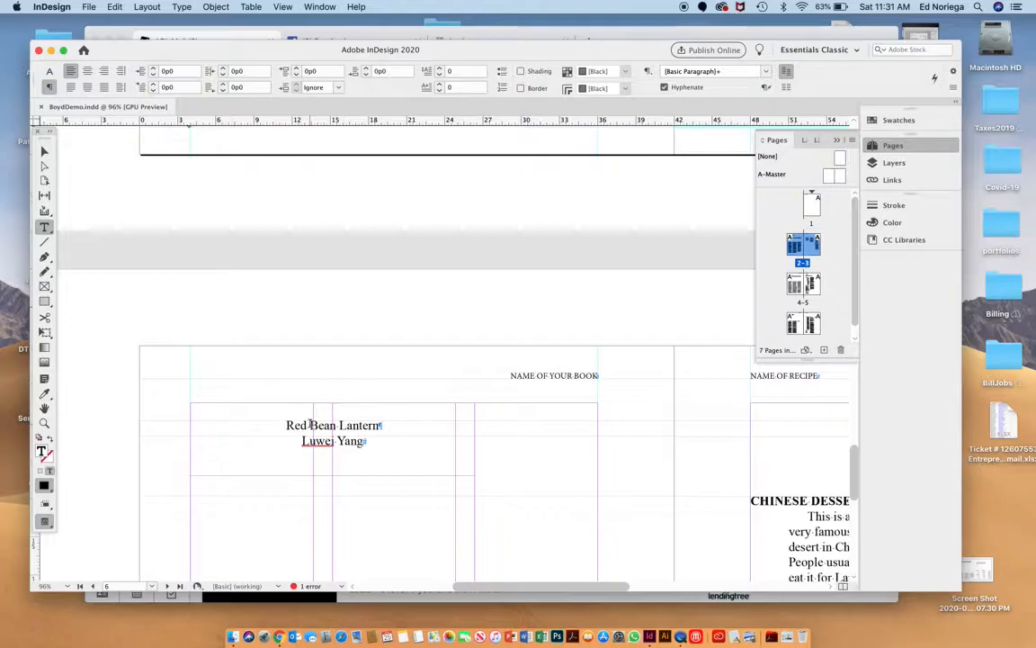
{"action": "scroll", "coordinate": [310, 425], "scroll_direction": "up", "scroll_amount": 15}
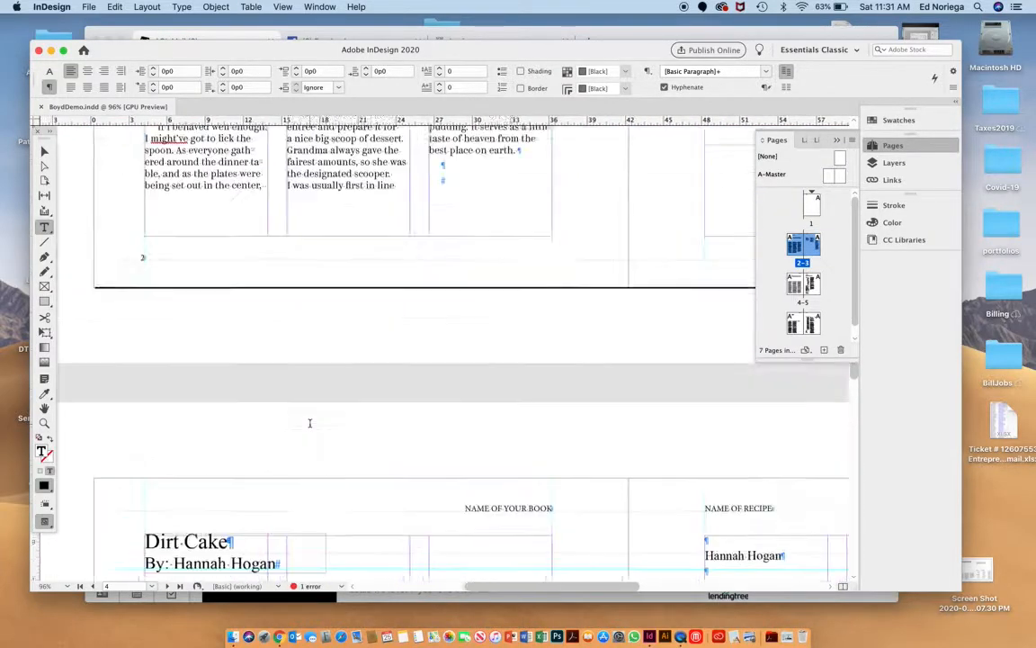
{"action": "scroll", "coordinate": [311, 423], "scroll_direction": "up", "scroll_amount": 4}
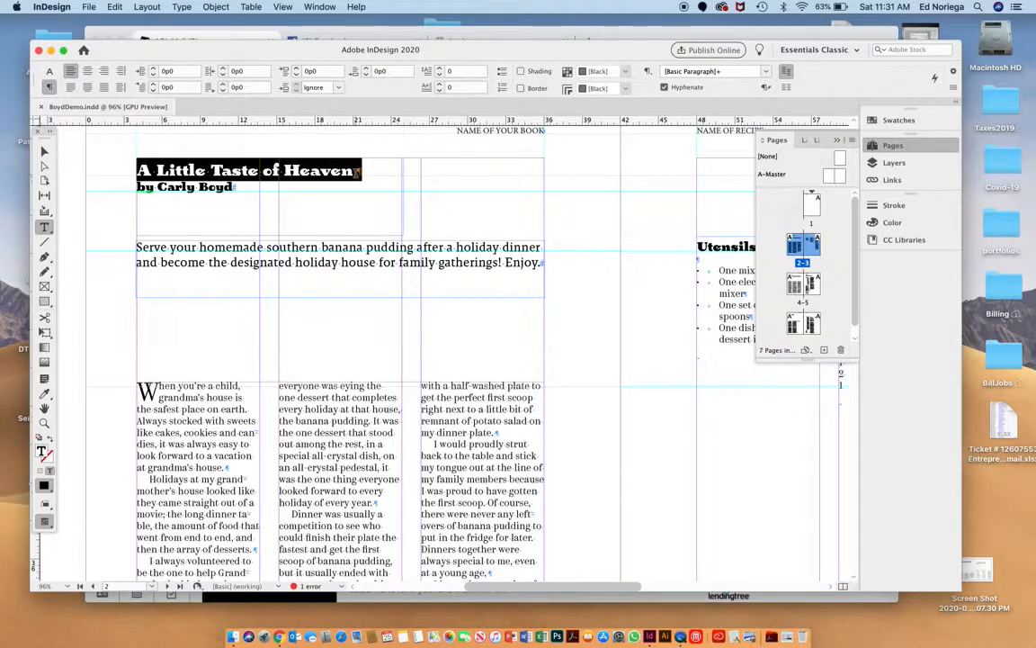
{"action": "left_click_drag", "start_coordinate": [354, 171], "coordinate": [296, 170]}
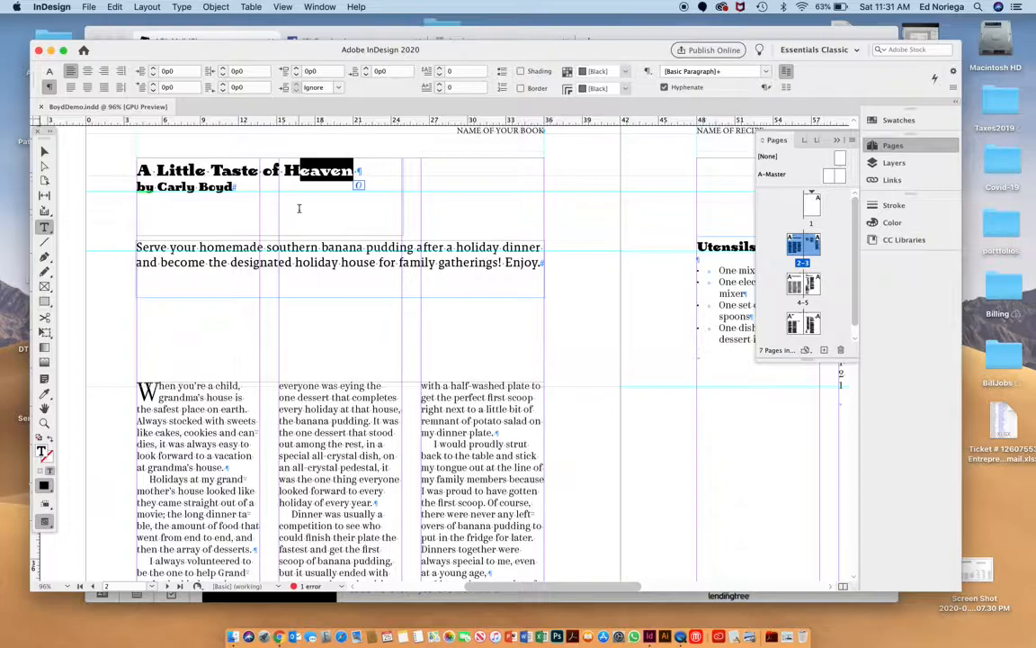
{"action": "scroll", "coordinate": [299, 208], "scroll_direction": "down", "scroll_amount": 15}
{"action": "left_click", "coordinate": [245, 299]}
{"action": "triple_click", "coordinate": [245, 299]}
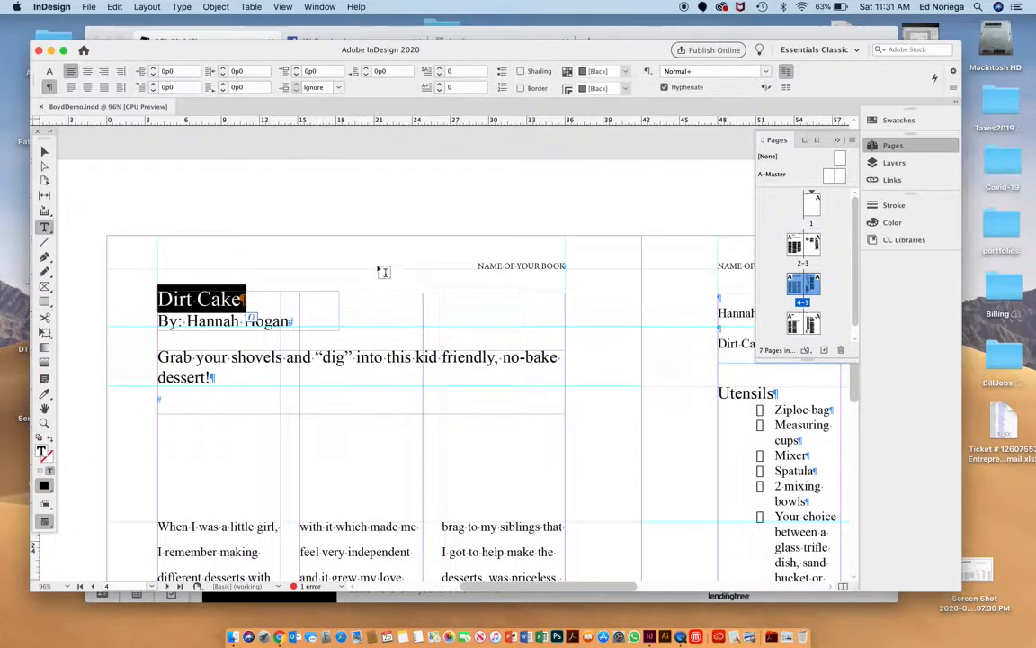
{"action": "scroll", "coordinate": [386, 269], "scroll_direction": "up", "scroll_amount": 15}
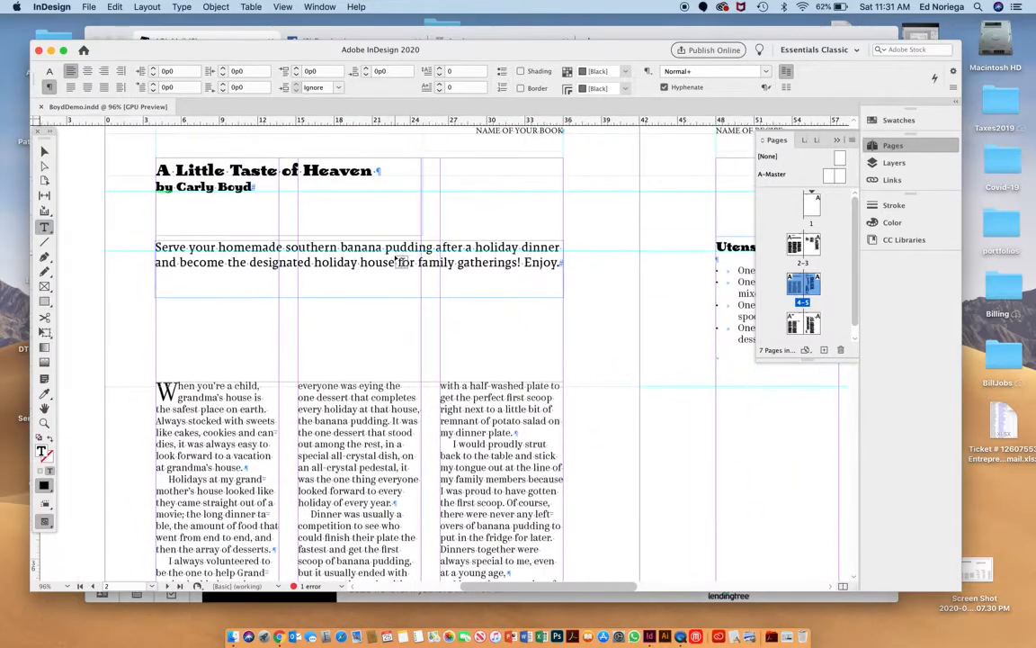
Bring up the paragraph styles with the text cursor in the "A Little Taste of Heaven" title, keeping them clear of the page thumbnails.
{"action": "double_click", "coordinate": [342, 170]}
{"action": "left_click", "coordinate": [341, 171]}
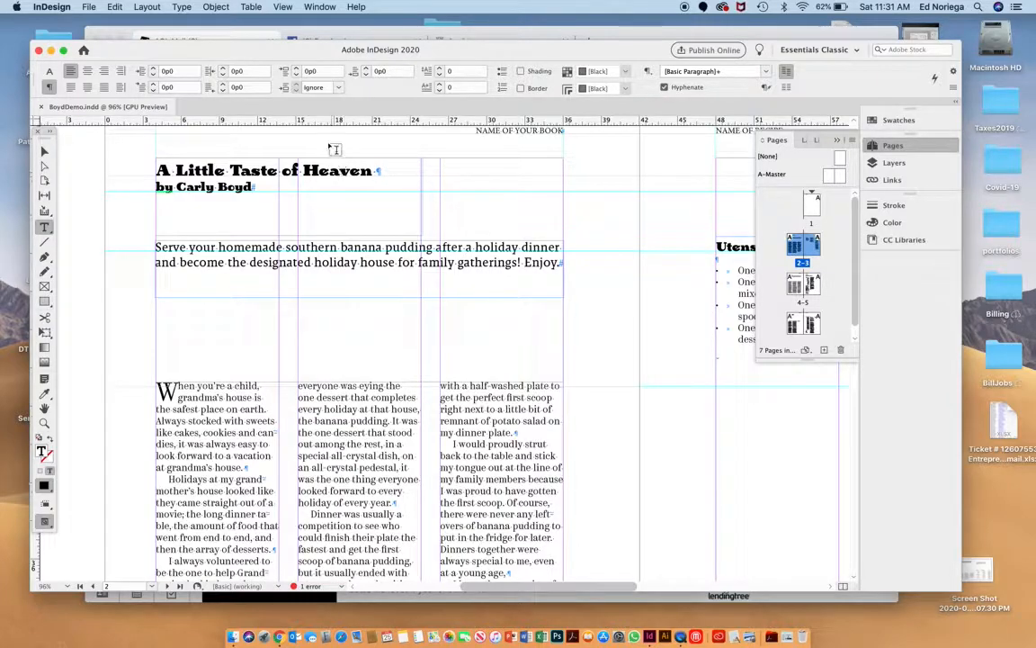
{"action": "left_click", "coordinate": [184, 7]}
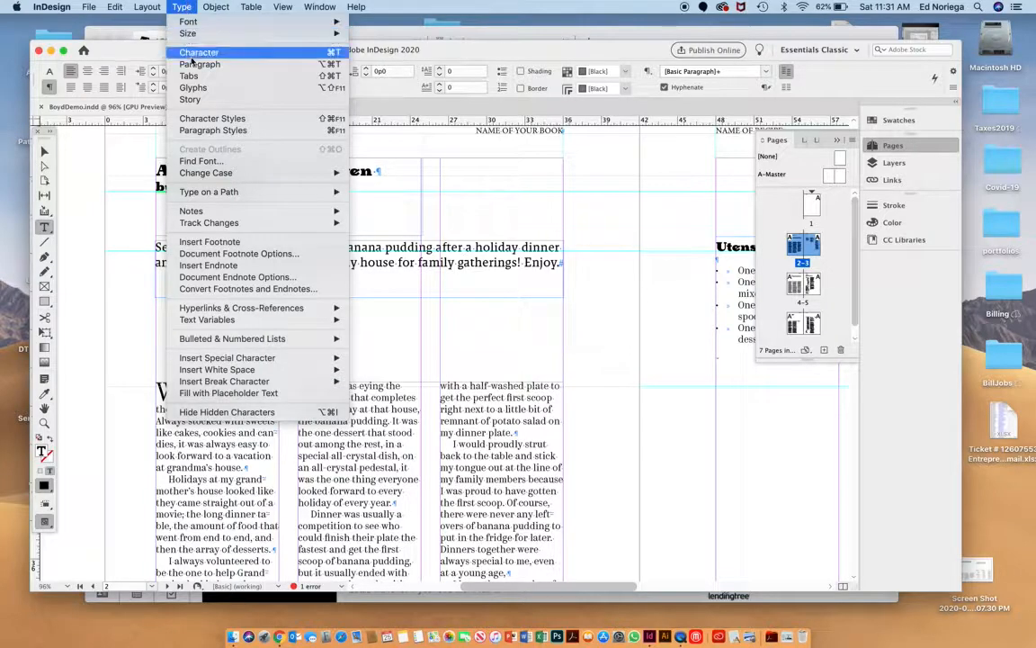
{"action": "left_click", "coordinate": [206, 132]}
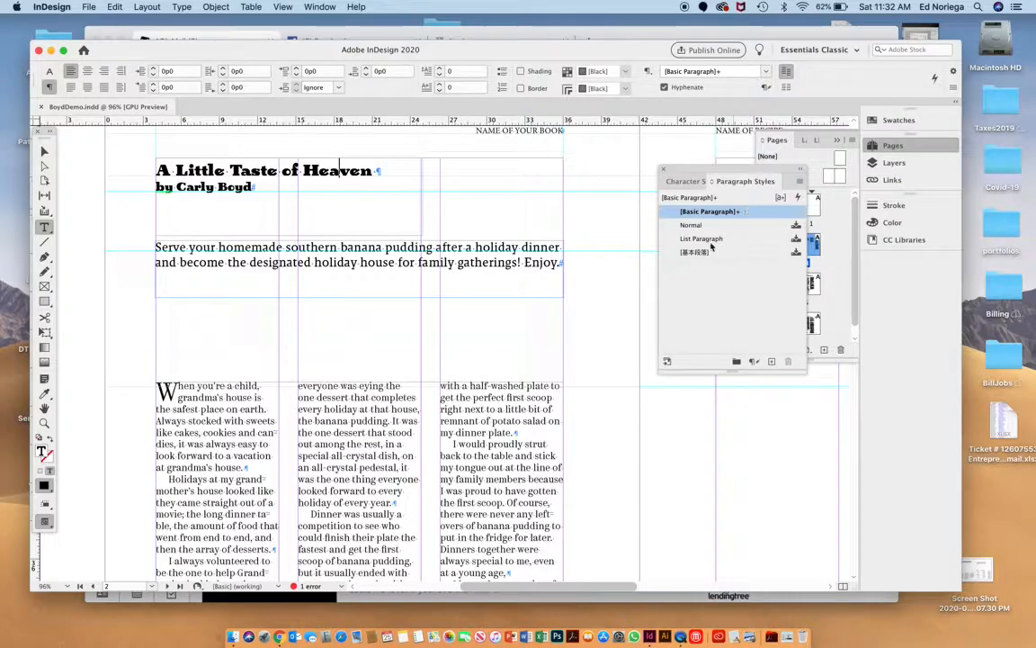
{"action": "left_click", "coordinate": [719, 315]}
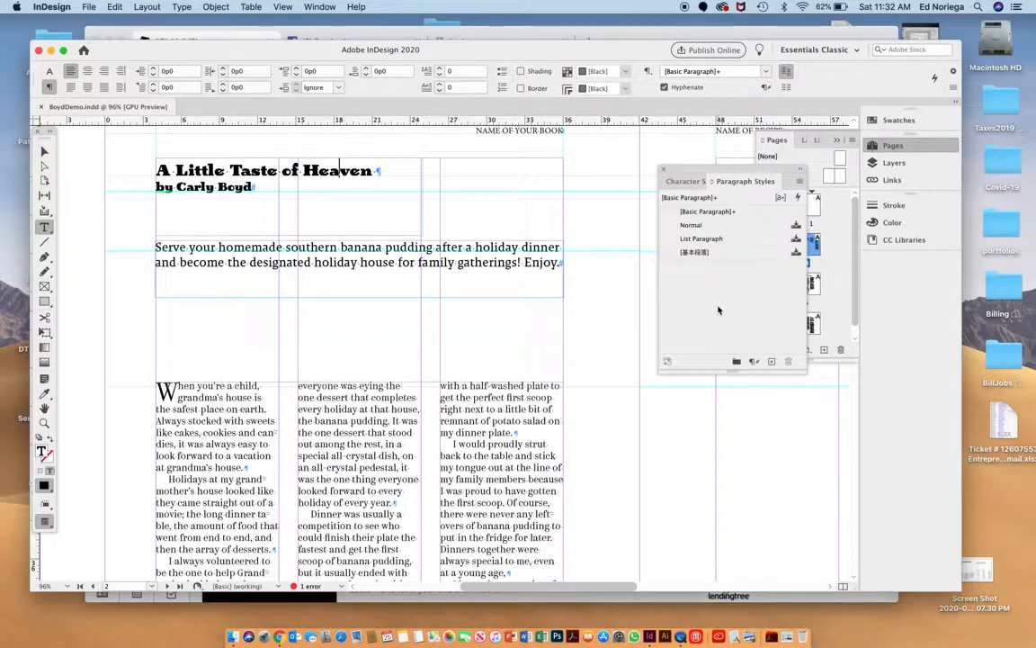
{"action": "scroll", "coordinate": [512, 430], "scroll_direction": "down", "scroll_amount": 15}
{"action": "scroll", "coordinate": [511, 430], "scroll_direction": "up", "scroll_amount": 10}
{"action": "scroll", "coordinate": [630, 306], "scroll_direction": "up", "scroll_amount": 4}
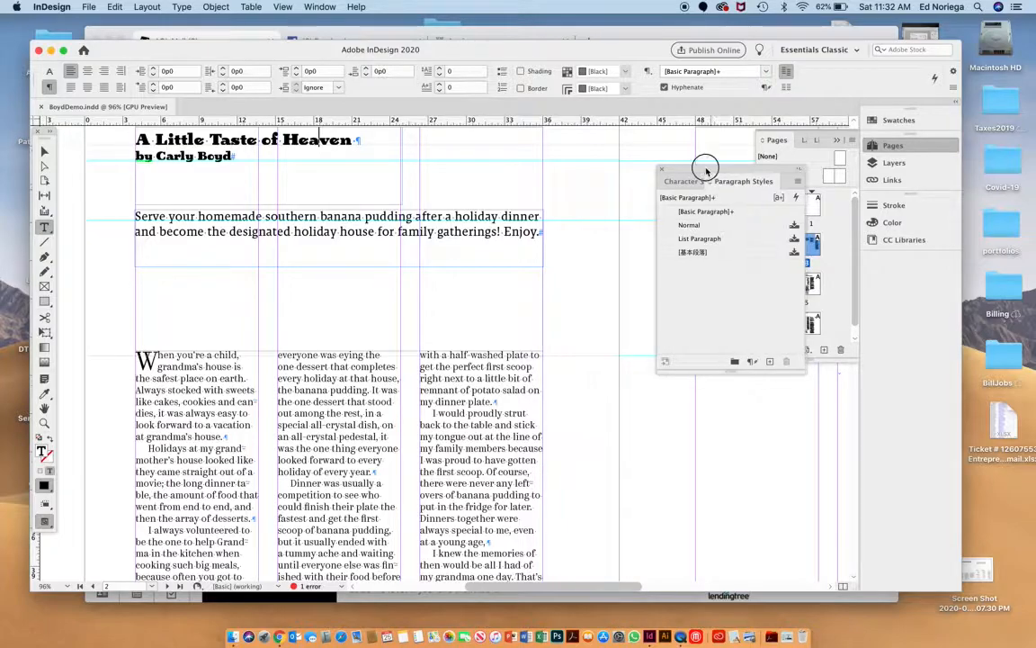
{"action": "left_click_drag", "start_coordinate": [729, 169], "coordinate": [627, 156]}
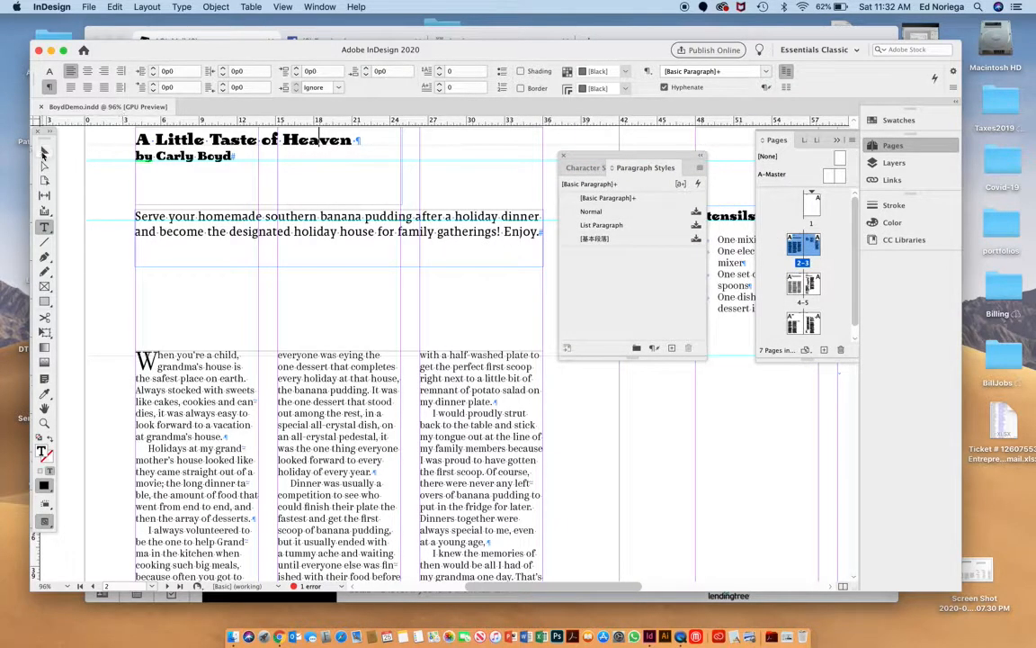
Deselect all text and delete the imported [基本段落] paragraph style.
{"action": "left_click", "coordinate": [44, 155]}
{"action": "left_click", "coordinate": [167, 268]}
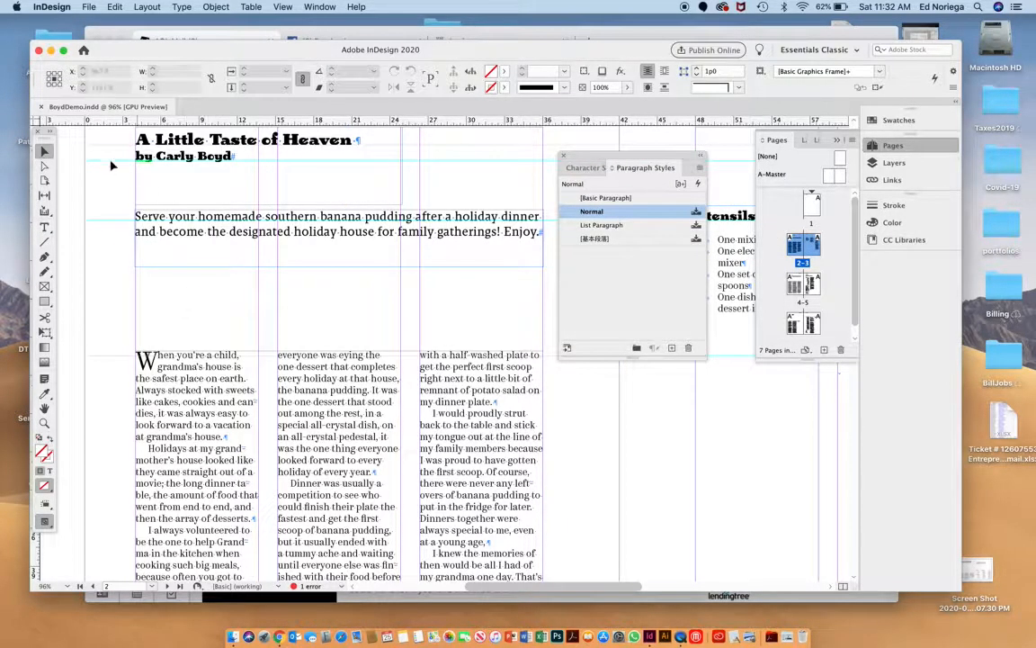
{"action": "left_click", "coordinate": [627, 240]}
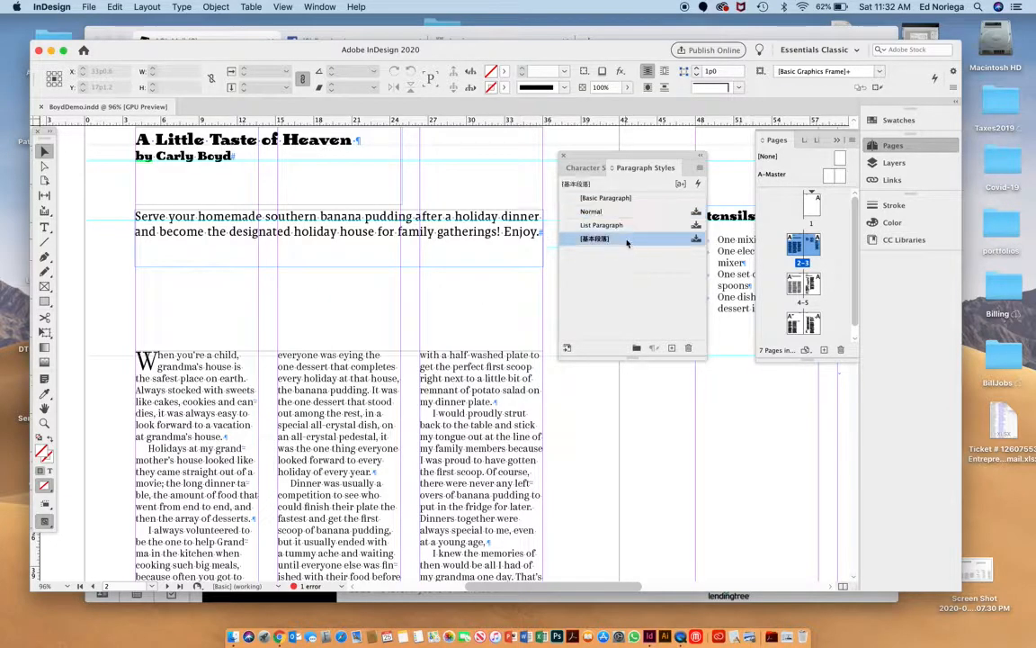
{"action": "left_click", "coordinate": [690, 350]}
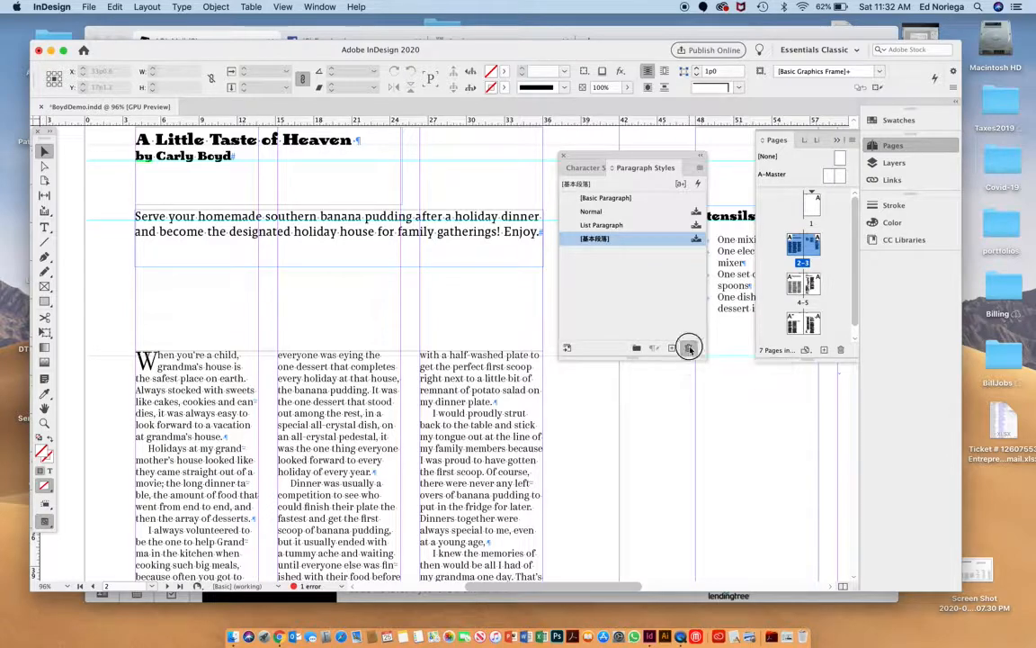
{"action": "left_click", "coordinate": [603, 343]}
Delete the imported List Paragraph and Normal paragraph styles, replacing Normal with [Basic Paragraph].
{"action": "left_click", "coordinate": [603, 226]}
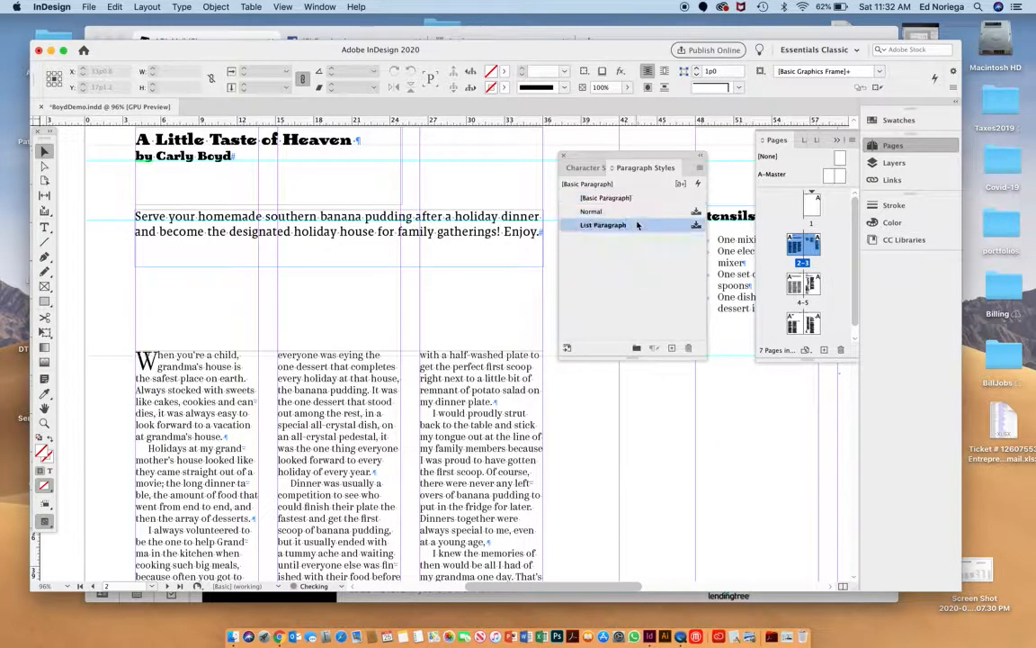
{"action": "left_click", "coordinate": [689, 349]}
{"action": "left_click", "coordinate": [613, 347]}
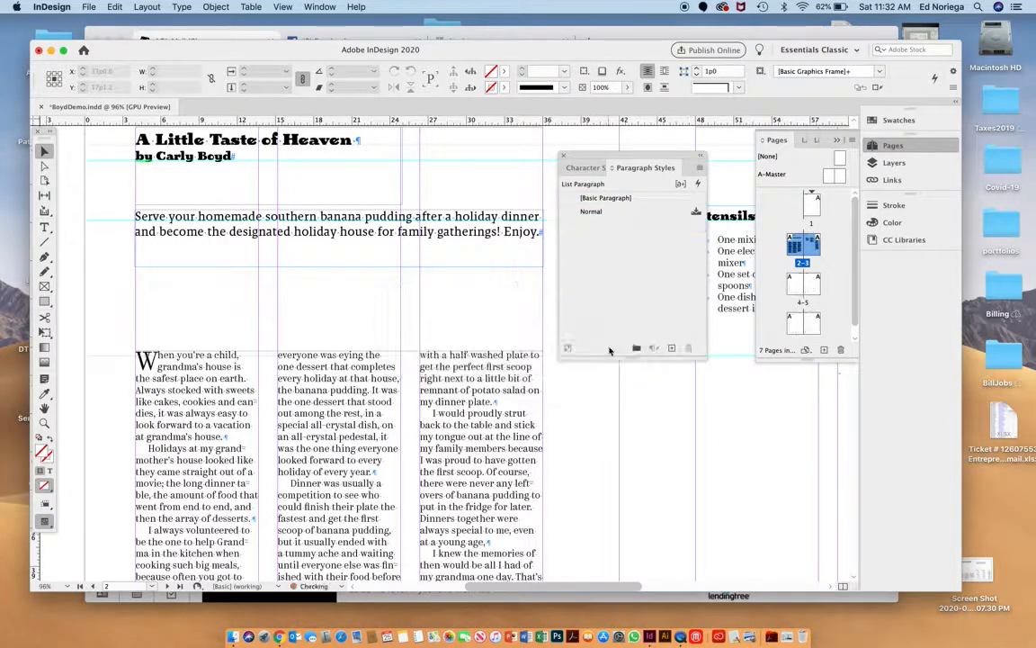
{"action": "left_click", "coordinate": [639, 212]}
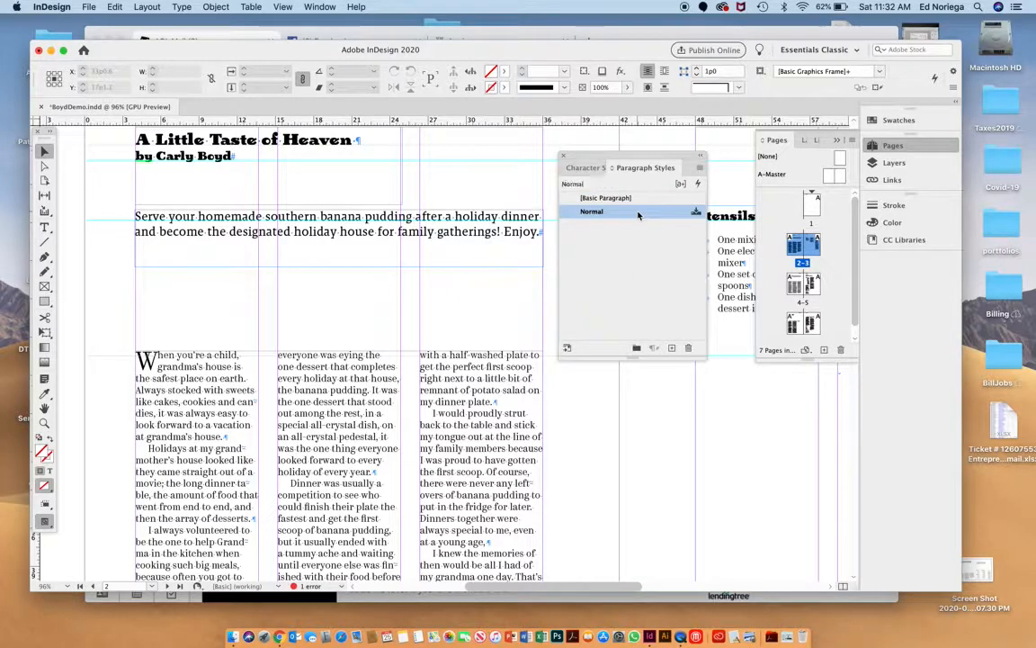
{"action": "left_click", "coordinate": [689, 349]}
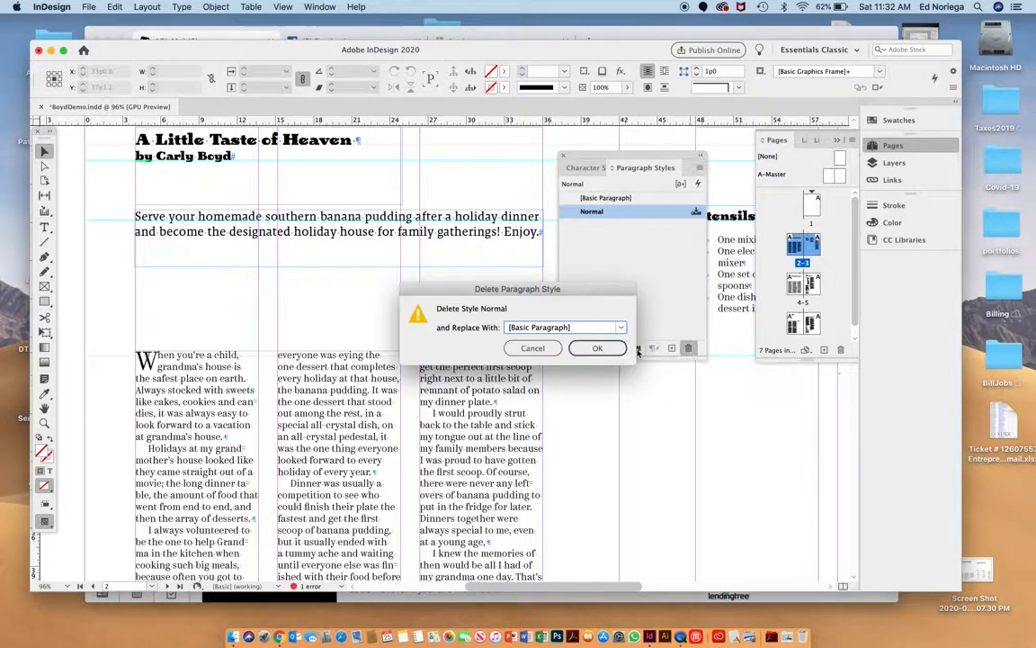
{"action": "left_click", "coordinate": [598, 348]}
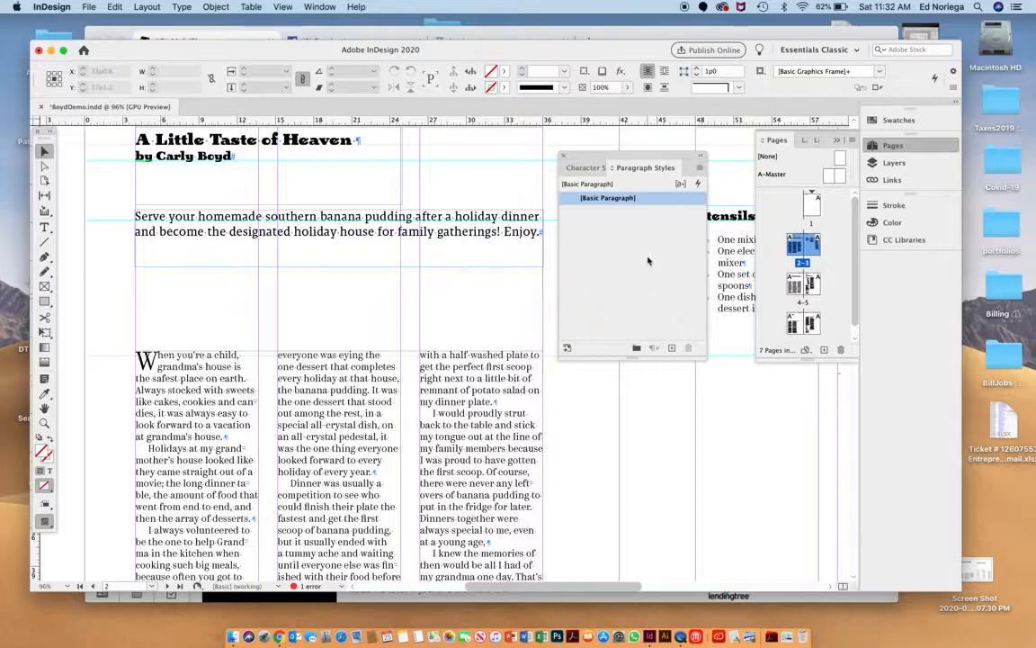
{"action": "left_click", "coordinate": [630, 198]}
{"action": "left_click", "coordinate": [651, 234]}
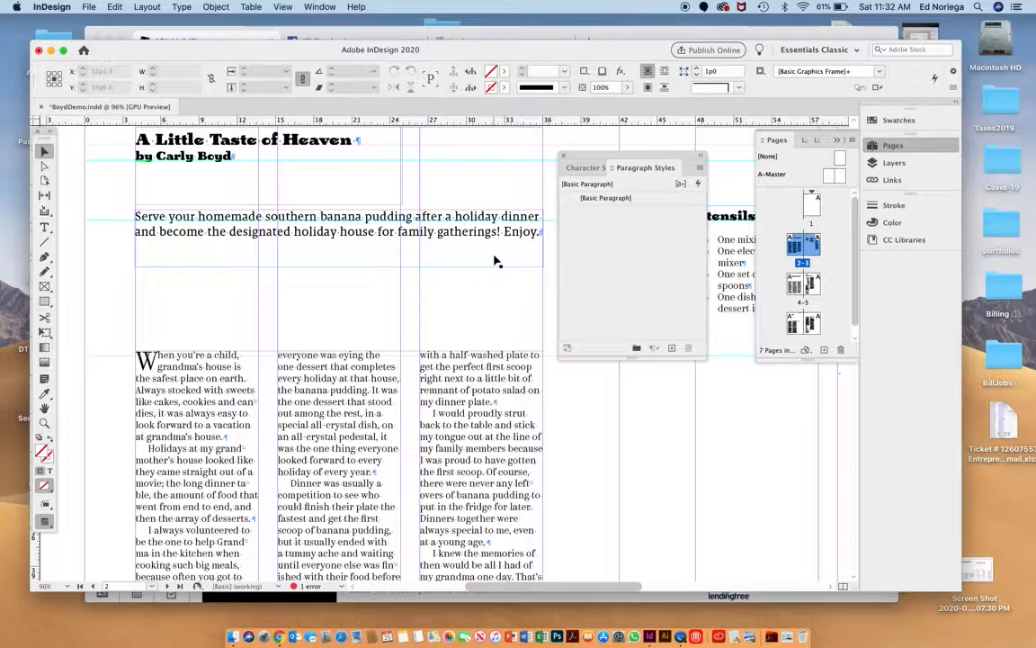
Create a paragraph style named TITLES from the "A Little Taste of Heaven" title and apply it to that title with overrides cleared.
{"action": "scroll", "coordinate": [497, 259], "scroll_direction": "up", "scroll_amount": 2}
{"action": "double_click", "coordinate": [299, 169]}
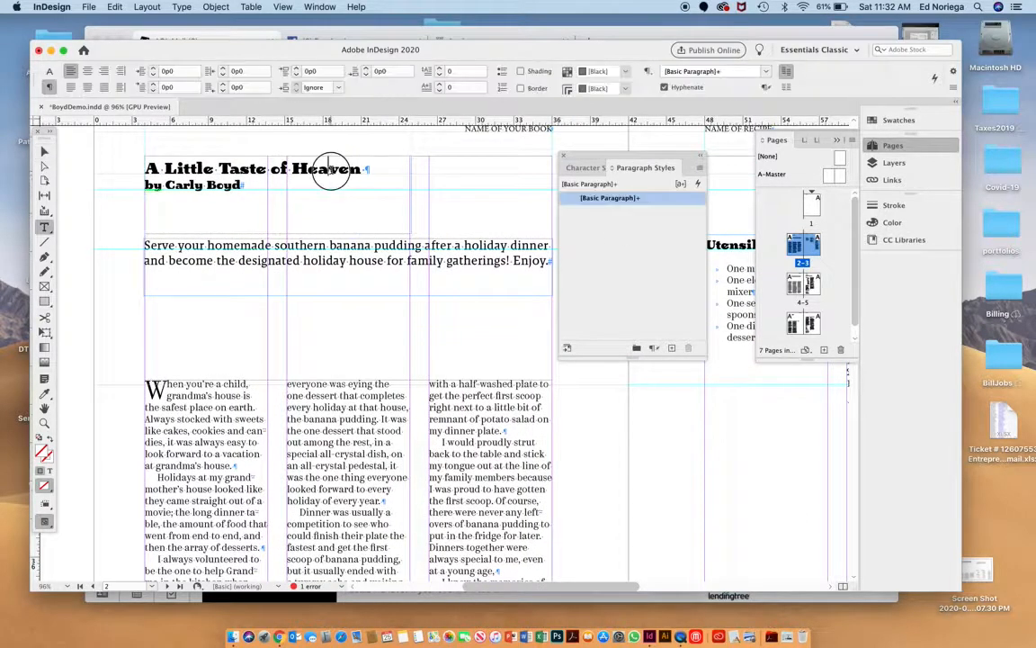
{"action": "triple_click", "coordinate": [310, 169]}
{"action": "triple_click", "coordinate": [310, 169]}
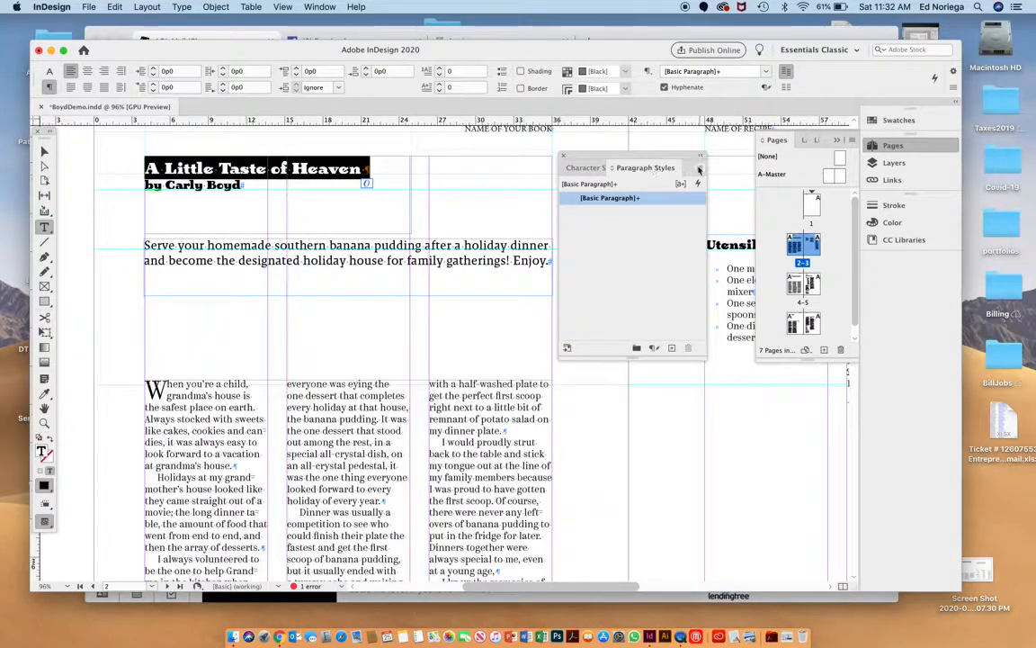
{"action": "left_click", "coordinate": [700, 169]}
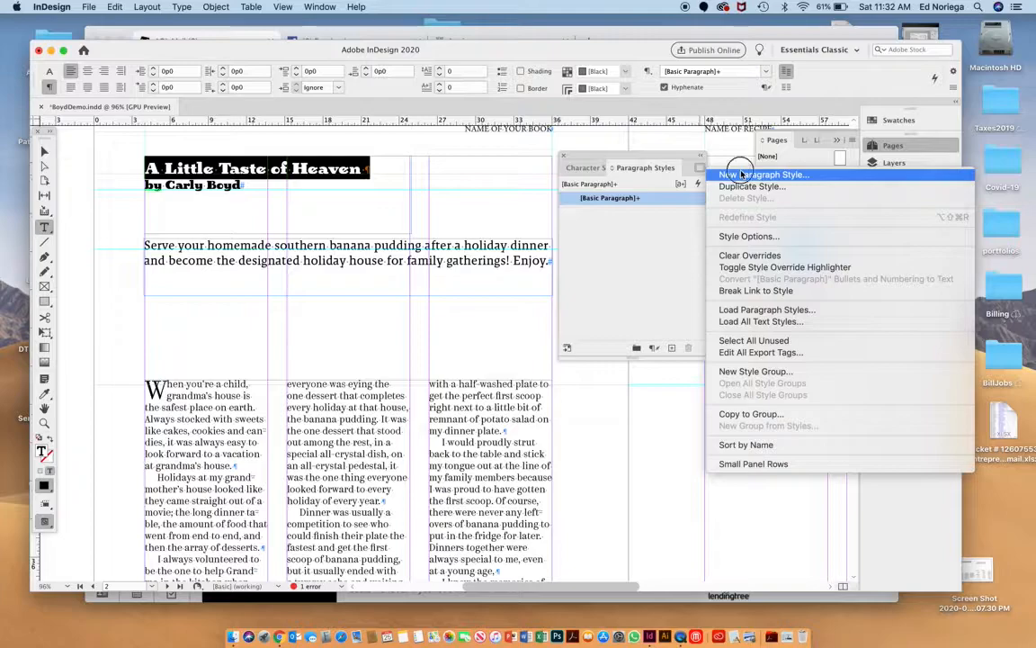
{"action": "left_click", "coordinate": [742, 174]}
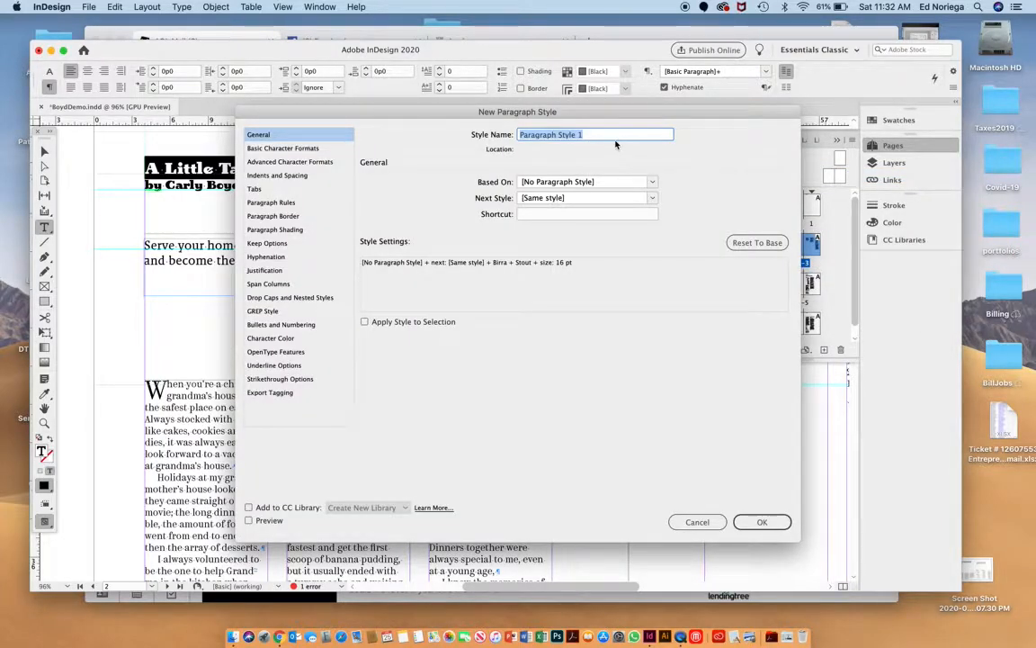
{"action": "type", "text": "GT"}
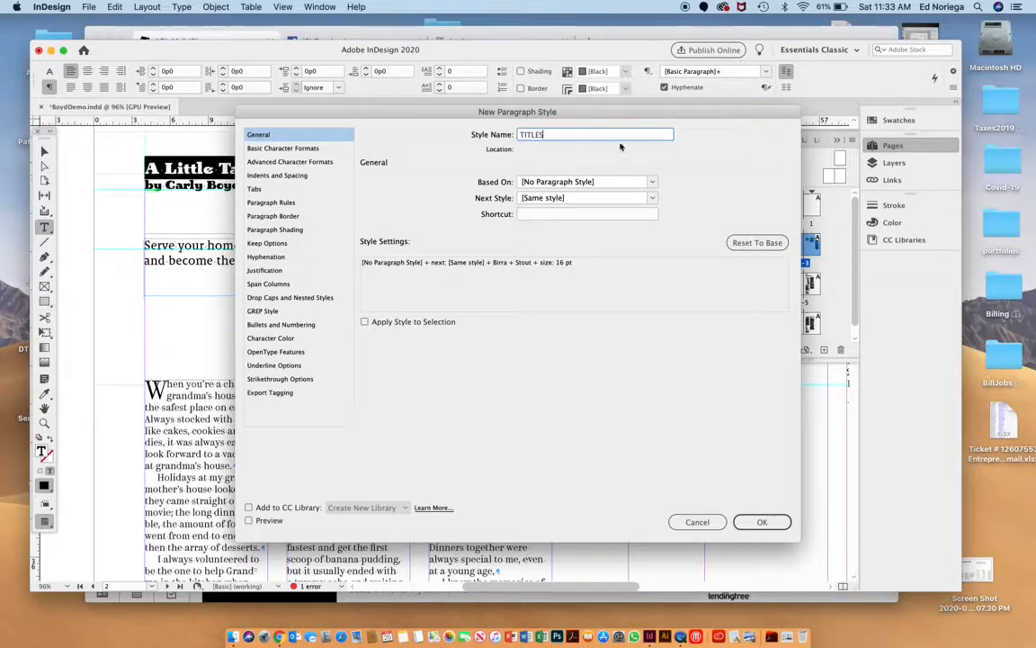
{"action": "left_click", "coordinate": [745, 520]}
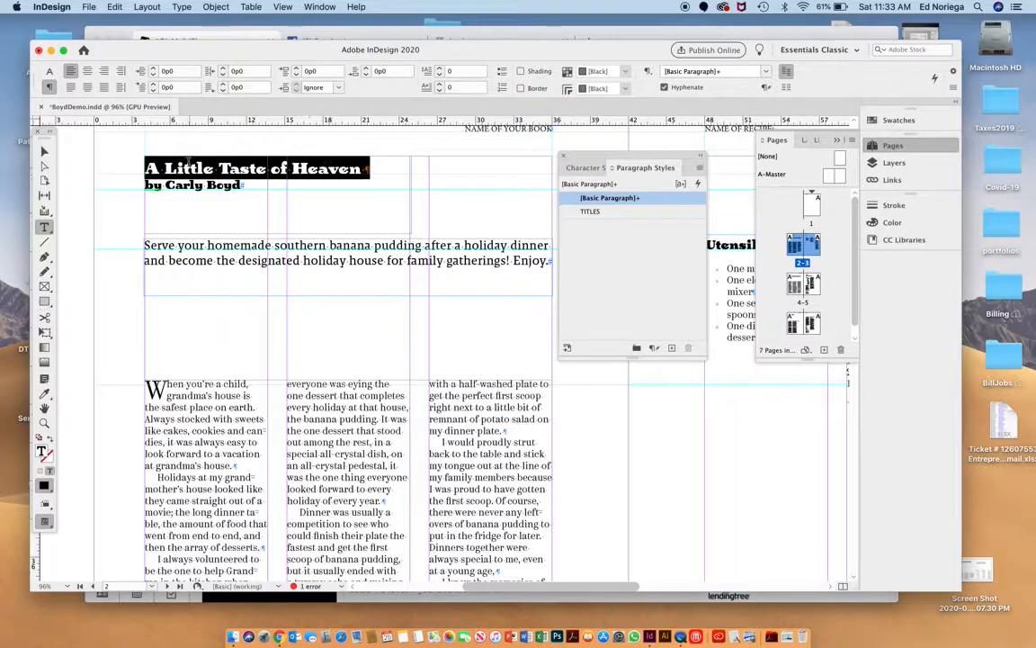
{"action": "left_click", "coordinate": [588, 212]}
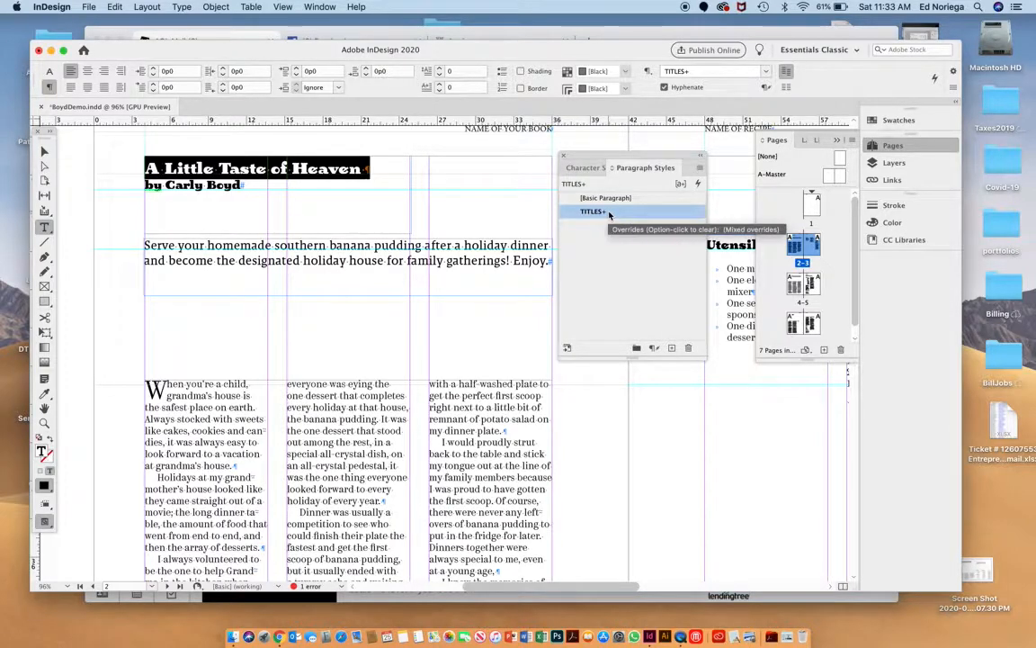
{"action": "left_click", "coordinate": [610, 212], "text": "alt"}
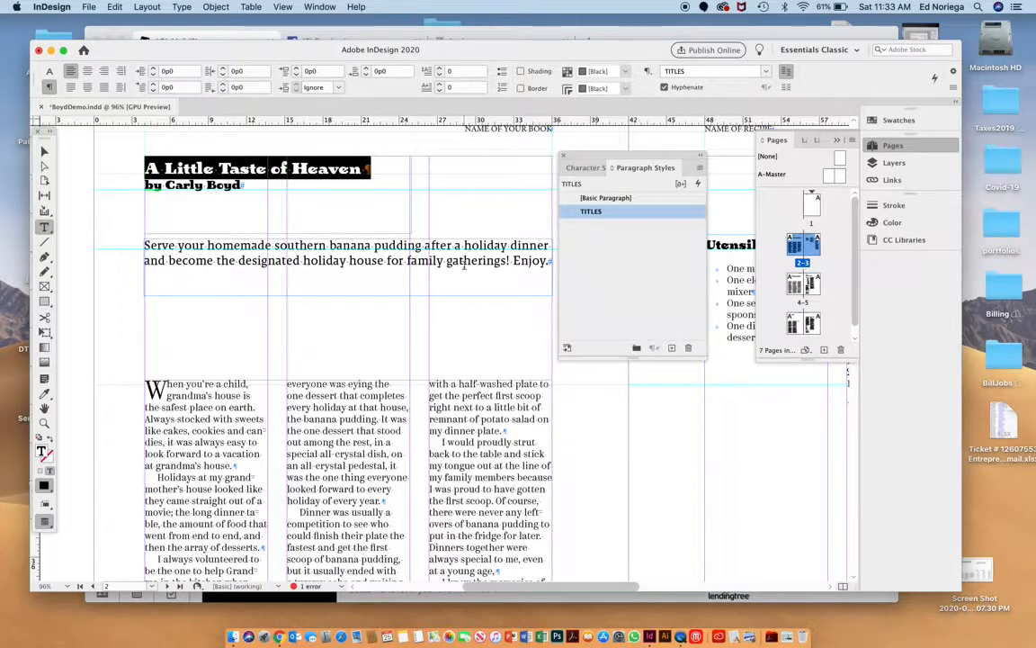
Apply the TITLES paragraph style to the "Dirt Cake" title on the next spread.
{"action": "scroll", "coordinate": [465, 263], "scroll_direction": "down", "scroll_amount": 10}
{"action": "scroll", "coordinate": [464, 265], "scroll_direction": "down", "scroll_amount": 10}
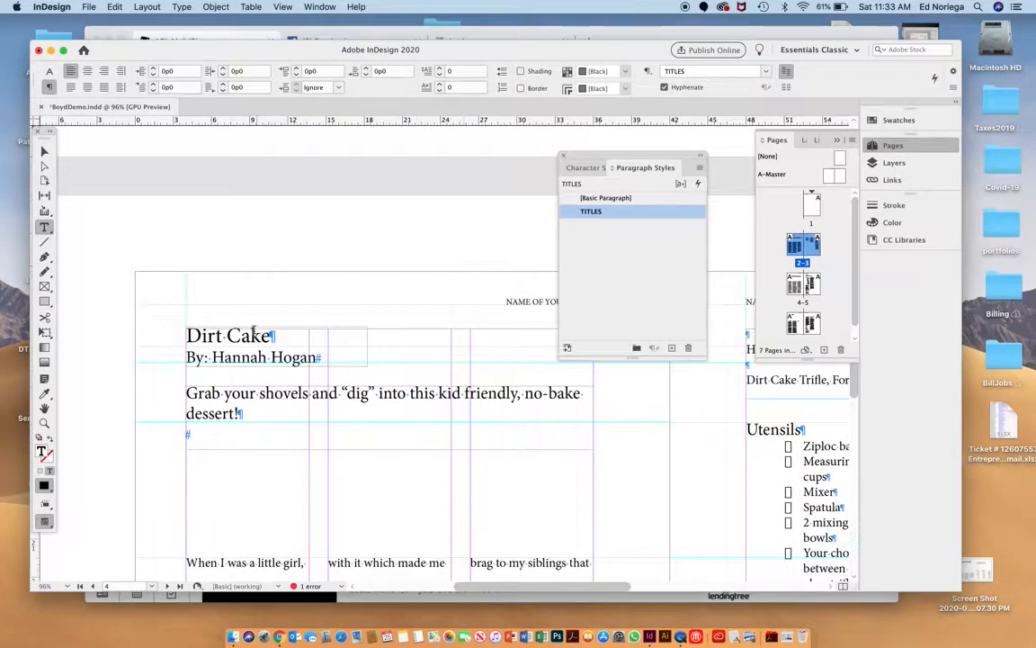
{"action": "triple_click", "coordinate": [256, 331]}
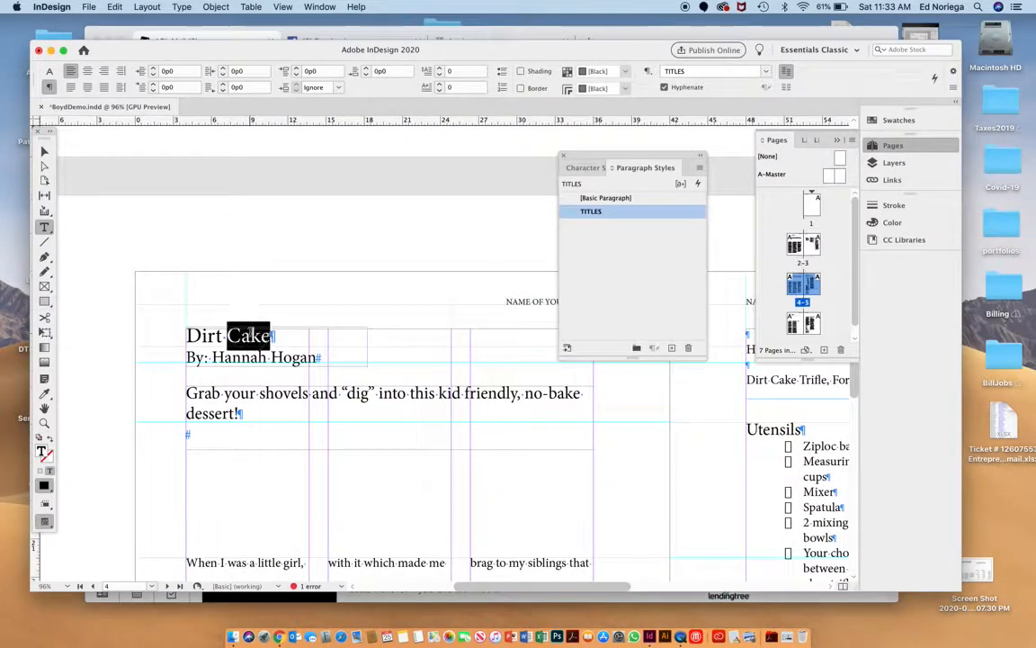
{"action": "left_click", "coordinate": [619, 212]}
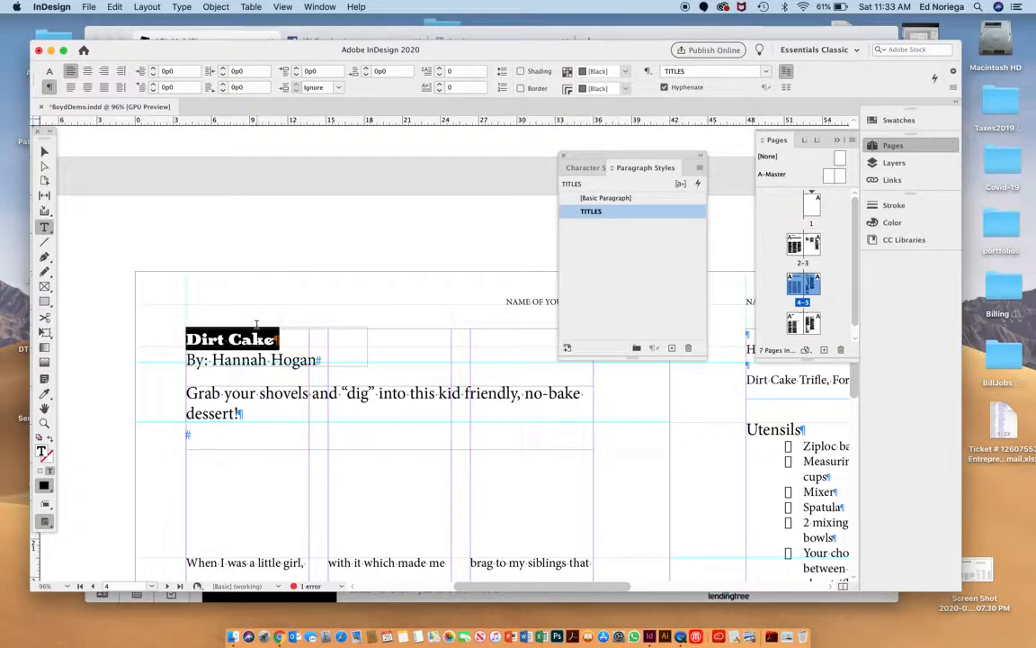
Apply the TITLES paragraph style to the "Red Bean Lantern" title on page 6 and deselect the text.
{"action": "scroll", "coordinate": [320, 418], "scroll_direction": "down", "scroll_amount": 15}
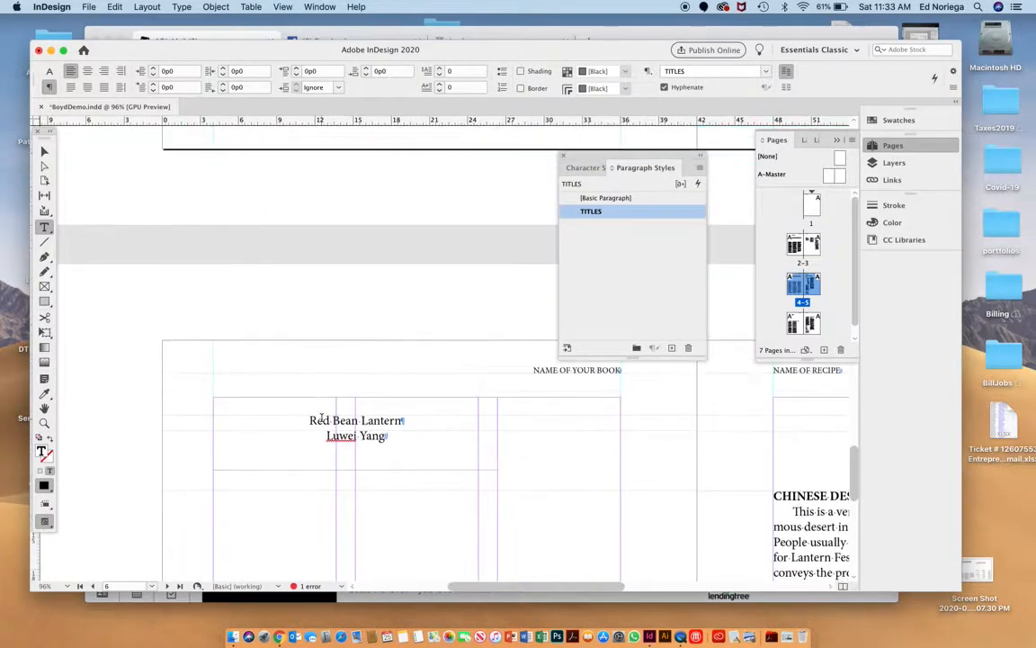
{"action": "scroll", "coordinate": [321, 419], "scroll_direction": "down", "scroll_amount": 2}
{"action": "triple_click", "coordinate": [343, 399]}
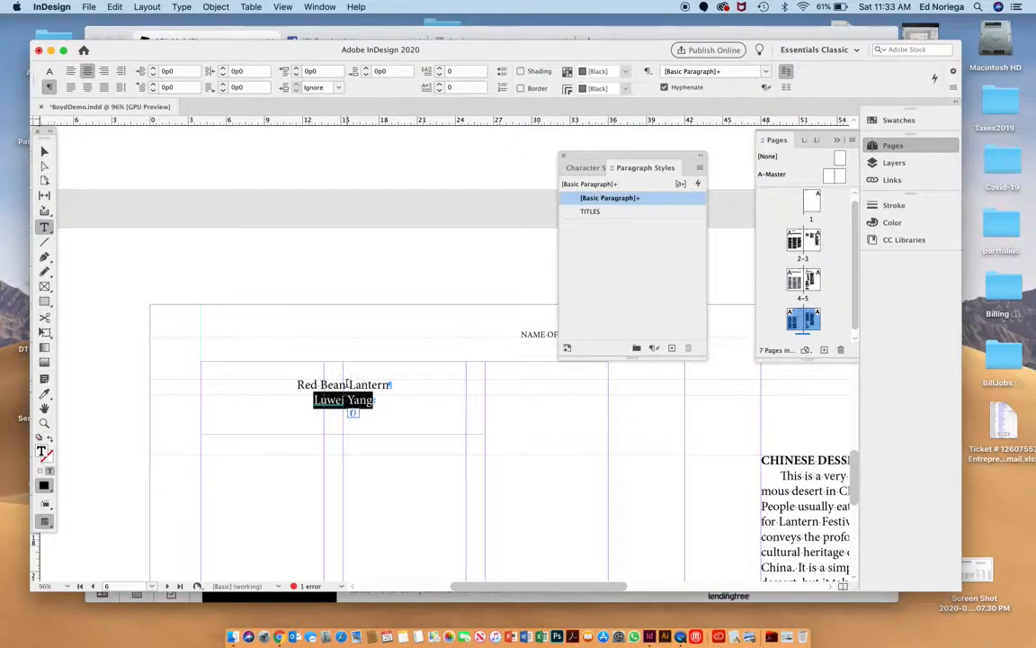
{"action": "triple_click", "coordinate": [347, 385]}
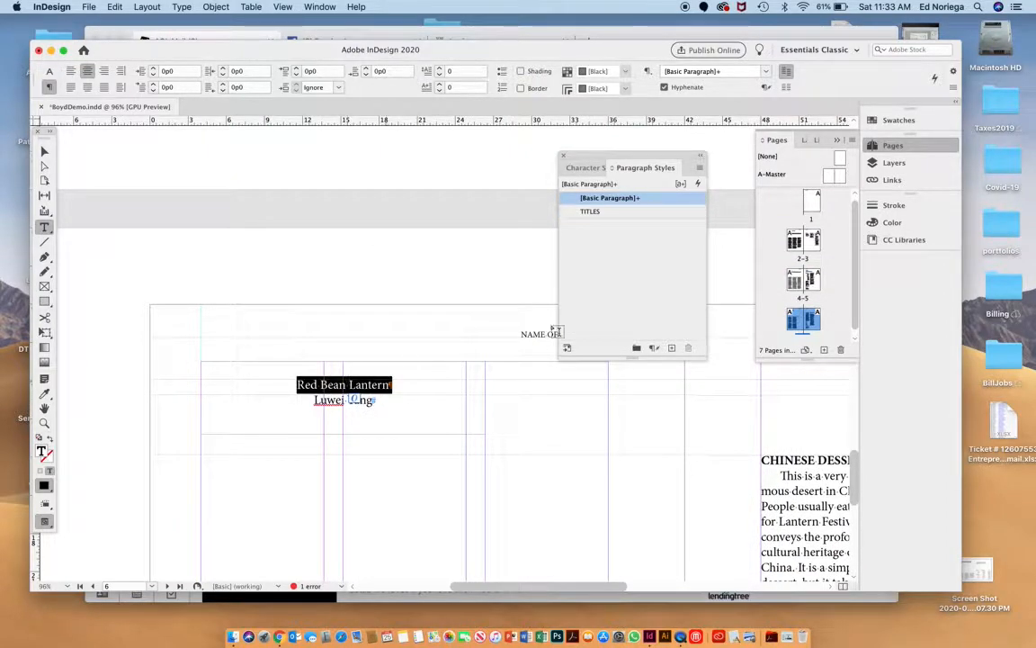
{"action": "left_click", "coordinate": [622, 213]}
{"action": "left_click", "coordinate": [502, 333]}
Create a paragraph style named AUTHOR from the byline under "A Little Taste of Heaven" and apply it to that byline.
{"action": "scroll", "coordinate": [502, 333], "scroll_direction": "up", "scroll_amount": 20}
{"action": "scroll", "coordinate": [502, 334], "scroll_direction": "up", "scroll_amount": 1}
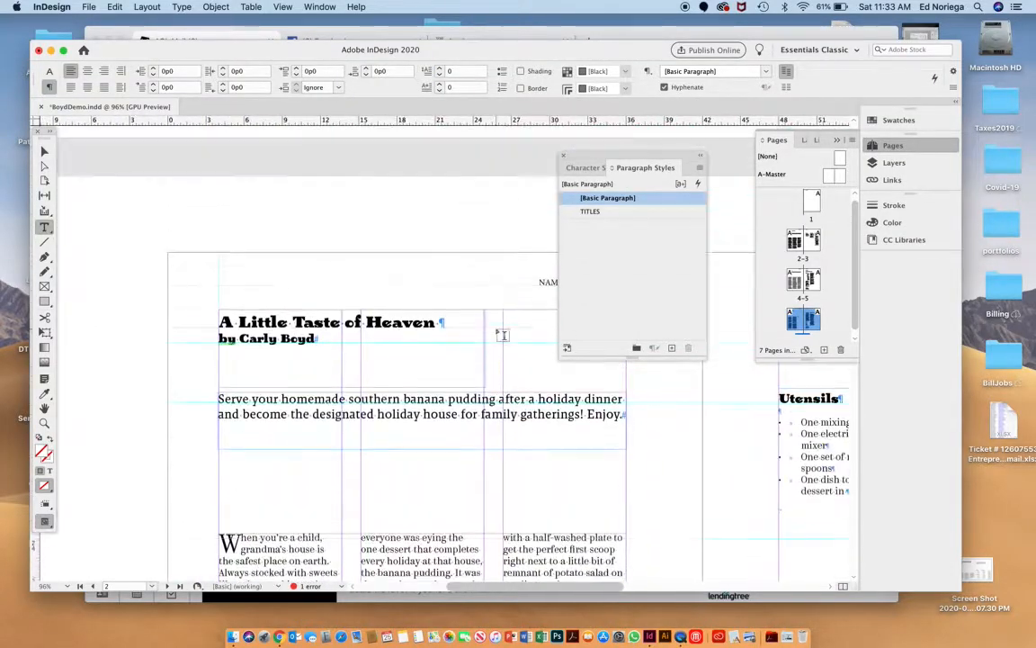
{"action": "triple_click", "coordinate": [254, 338]}
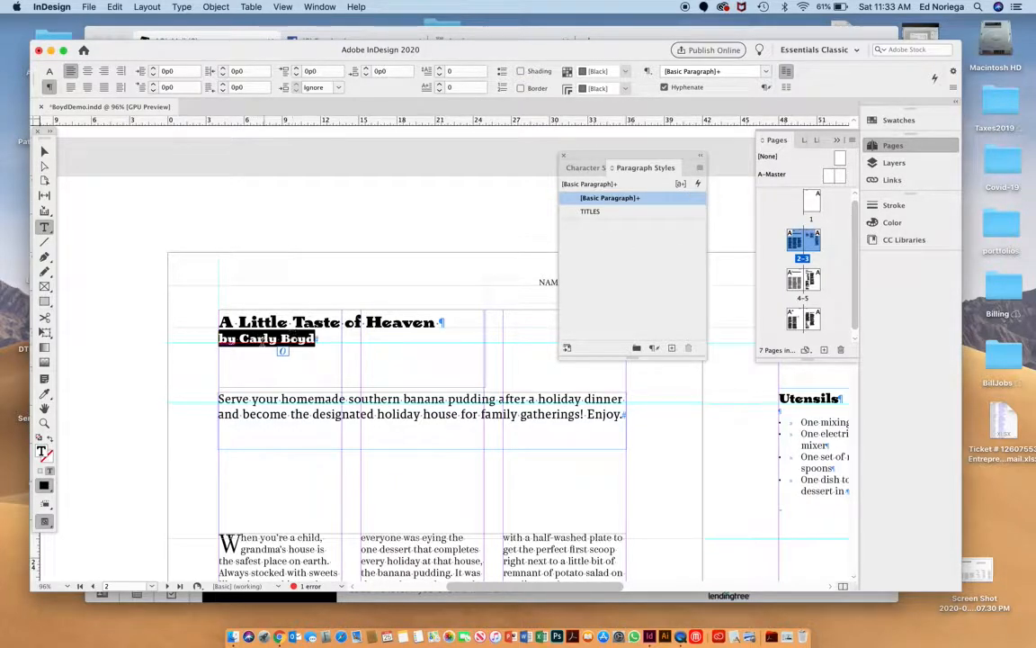
{"action": "left_click", "coordinate": [700, 167]}
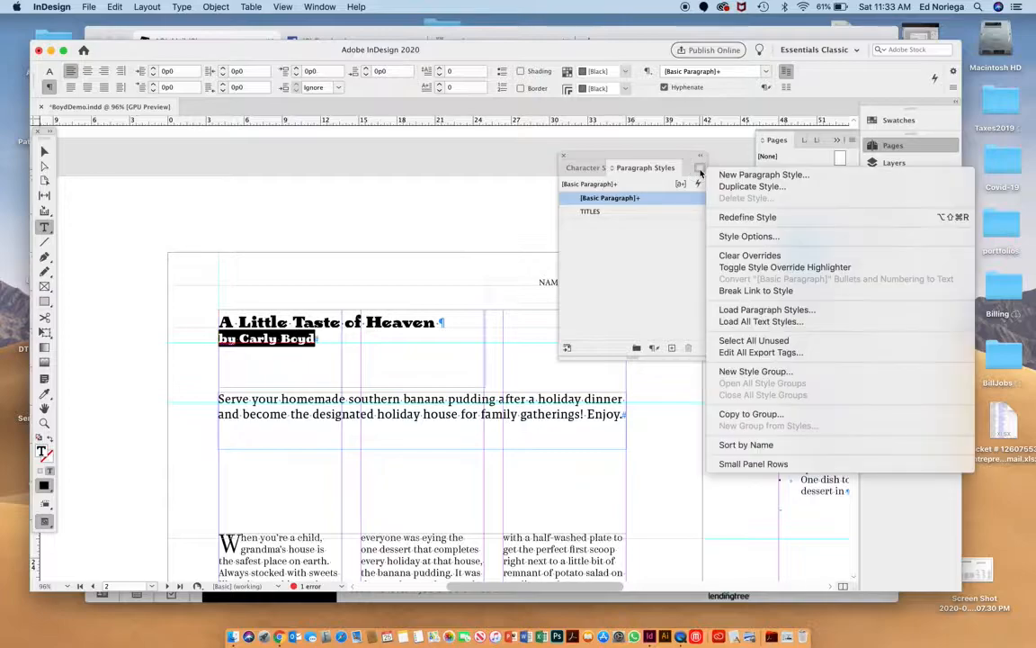
{"action": "left_click", "coordinate": [735, 174]}
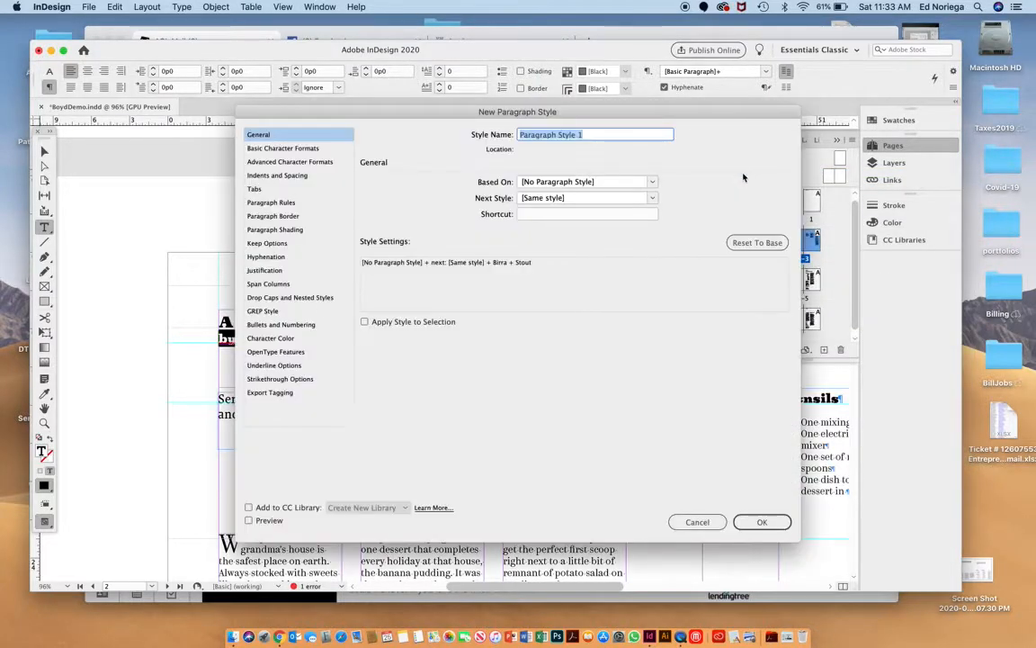
{"action": "type", "text": "AUTHOR"}
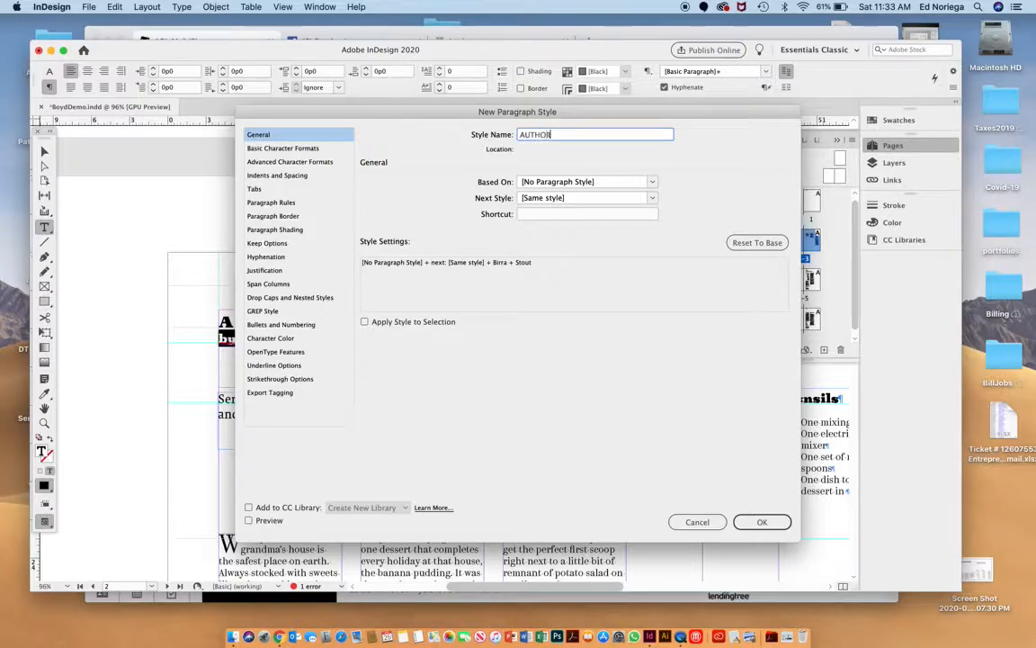
{"action": "left_click", "coordinate": [761, 521]}
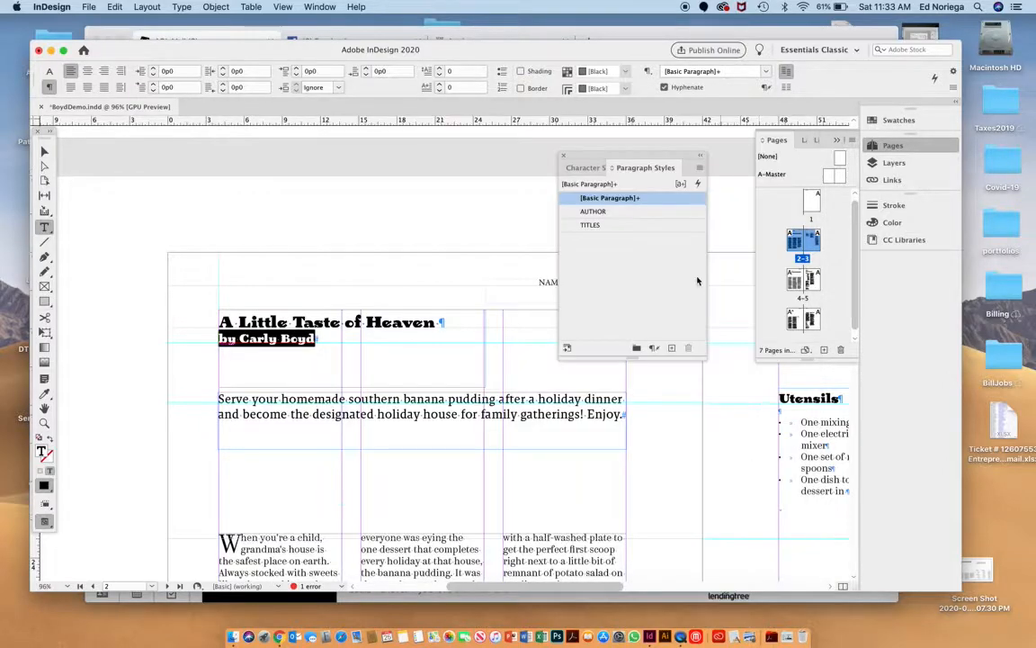
{"action": "left_click", "coordinate": [617, 212]}
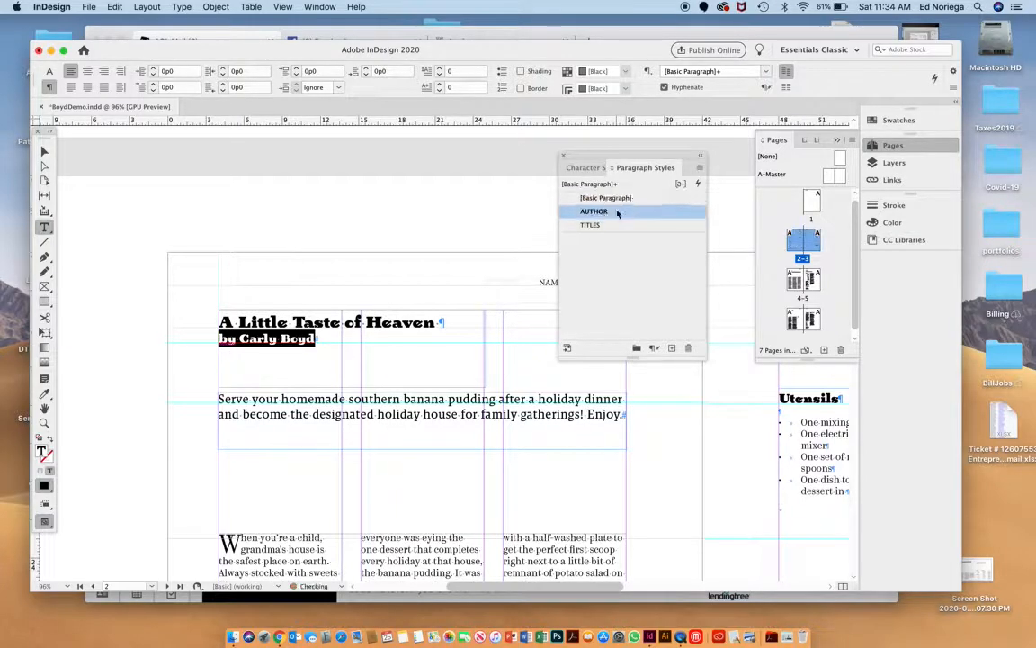
Apply the AUTHOR paragraph style to the byline under the "Dirt Cake" title.
{"action": "scroll", "coordinate": [318, 423], "scroll_direction": "down", "scroll_amount": 10}
{"action": "scroll", "coordinate": [318, 423], "scroll_direction": "down", "scroll_amount": 5}
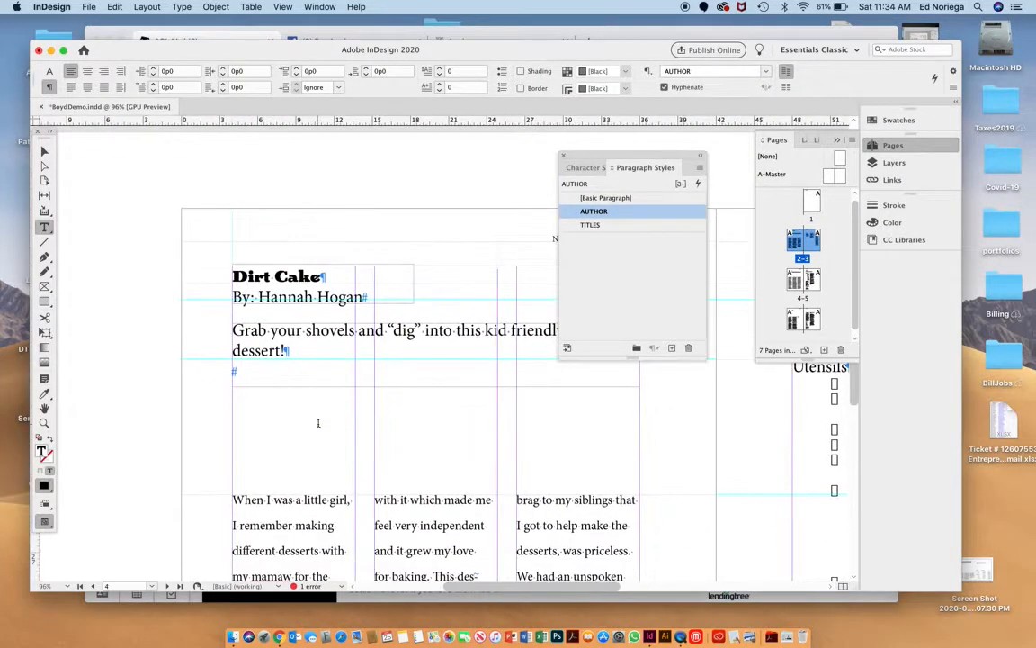
{"action": "triple_click", "coordinate": [301, 299]}
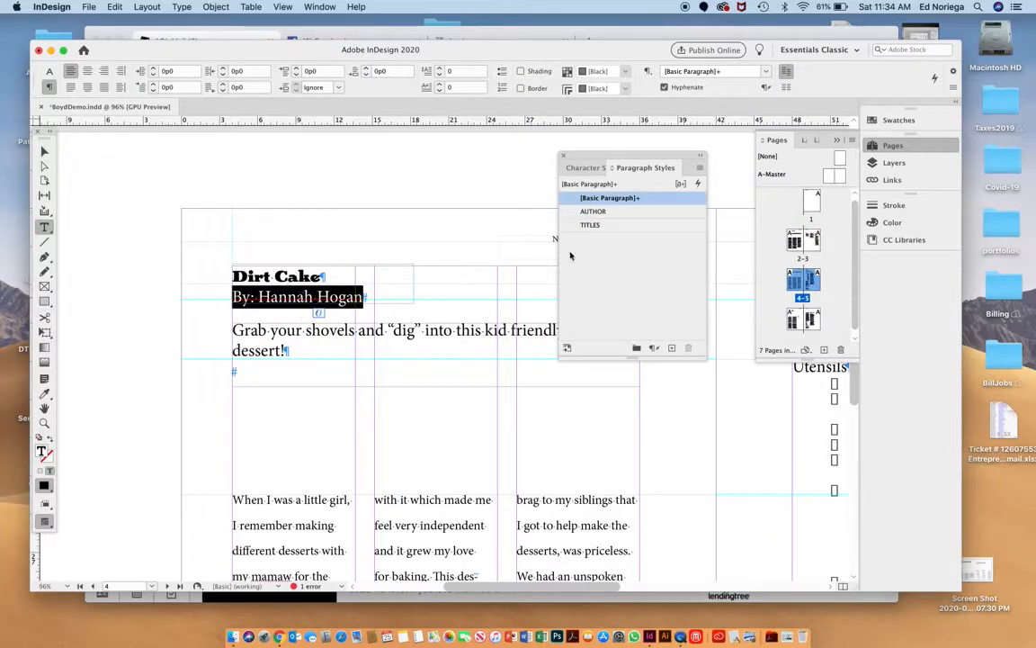
{"action": "left_click", "coordinate": [605, 212]}
Apply the AUTHOR paragraph style to the byline under the "Red Bean Lantern" title and deselect it.
{"action": "scroll", "coordinate": [443, 340], "scroll_direction": "down", "scroll_amount": 10}
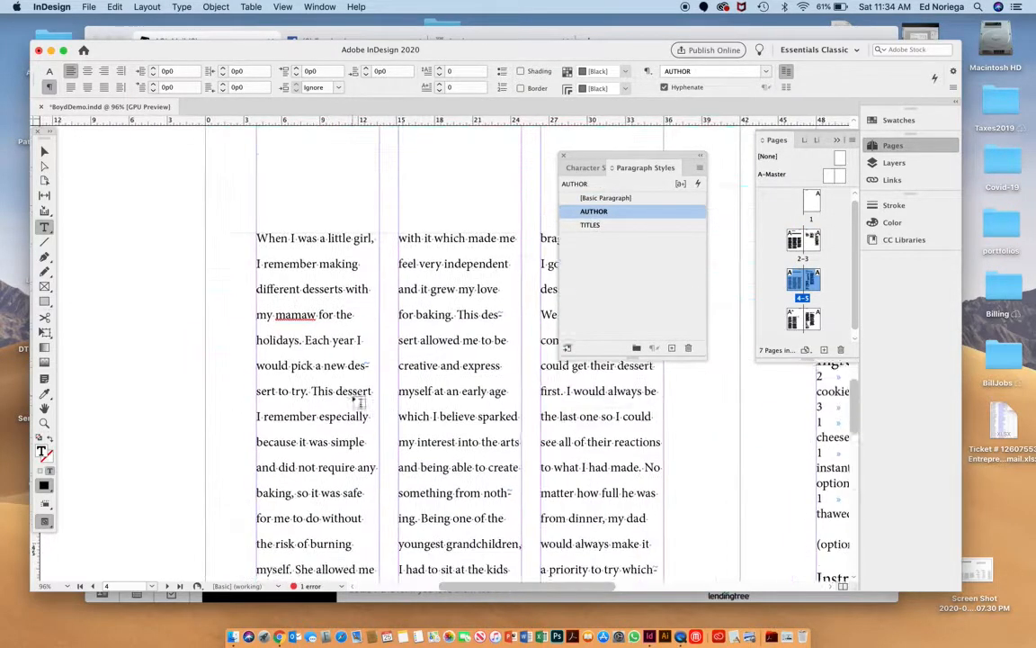
{"action": "triple_click", "coordinate": [387, 315]}
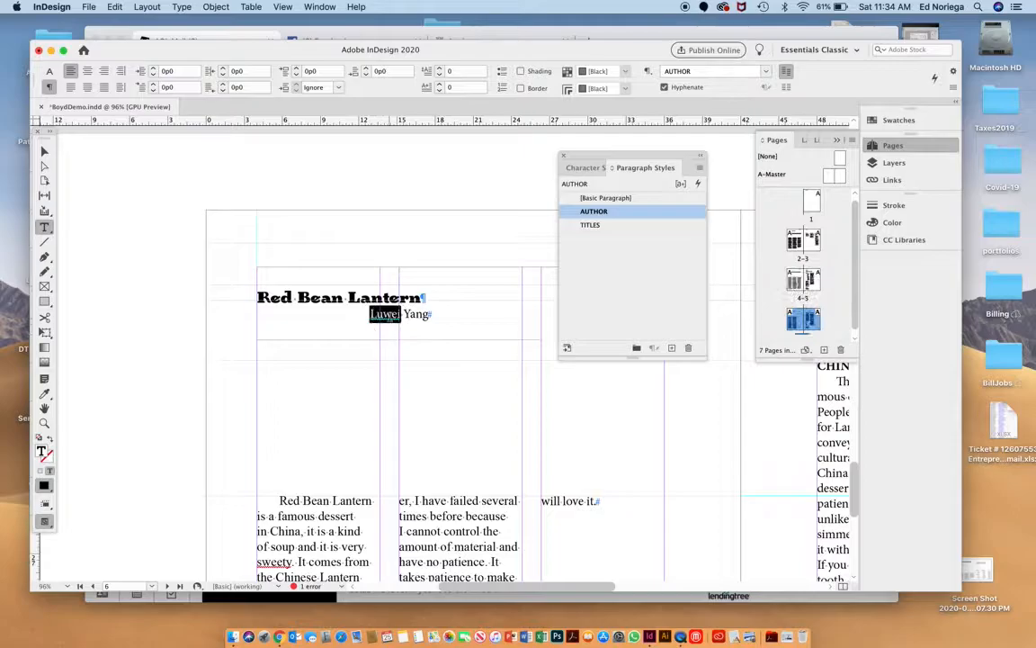
{"action": "left_click", "coordinate": [608, 198]}
{"action": "left_click", "coordinate": [608, 211]}
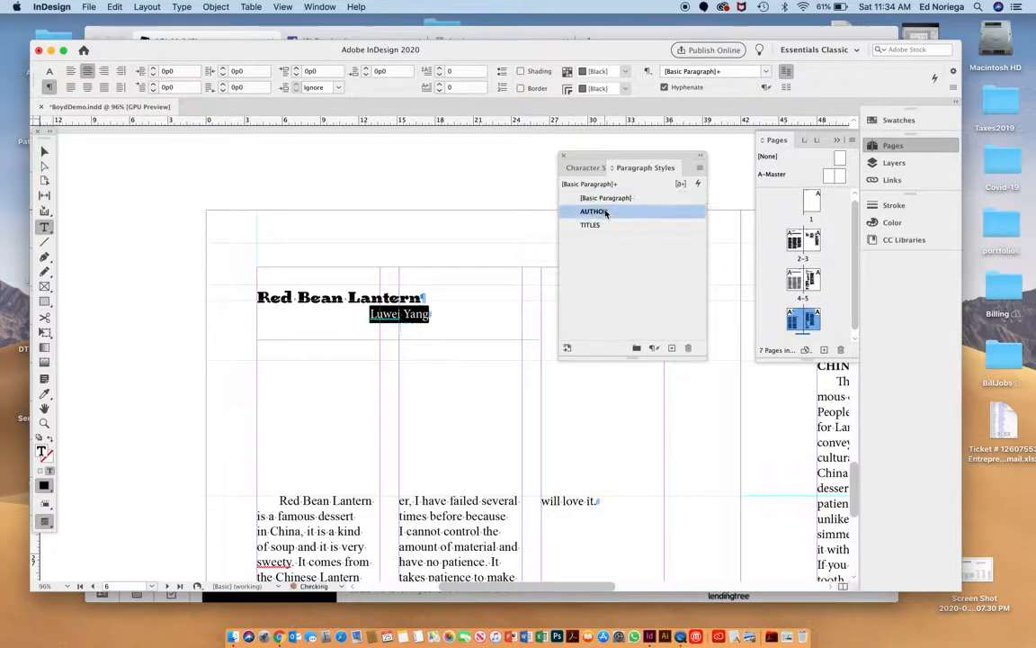
{"action": "left_click", "coordinate": [426, 336]}
Review the title, byline and introductory sentence on the "A Little Taste of Heaven" spread as separate text types for styling.
{"action": "scroll", "coordinate": [428, 336], "scroll_direction": "up", "scroll_amount": 1}
{"action": "scroll", "coordinate": [429, 335], "scroll_direction": "up", "scroll_amount": 20}
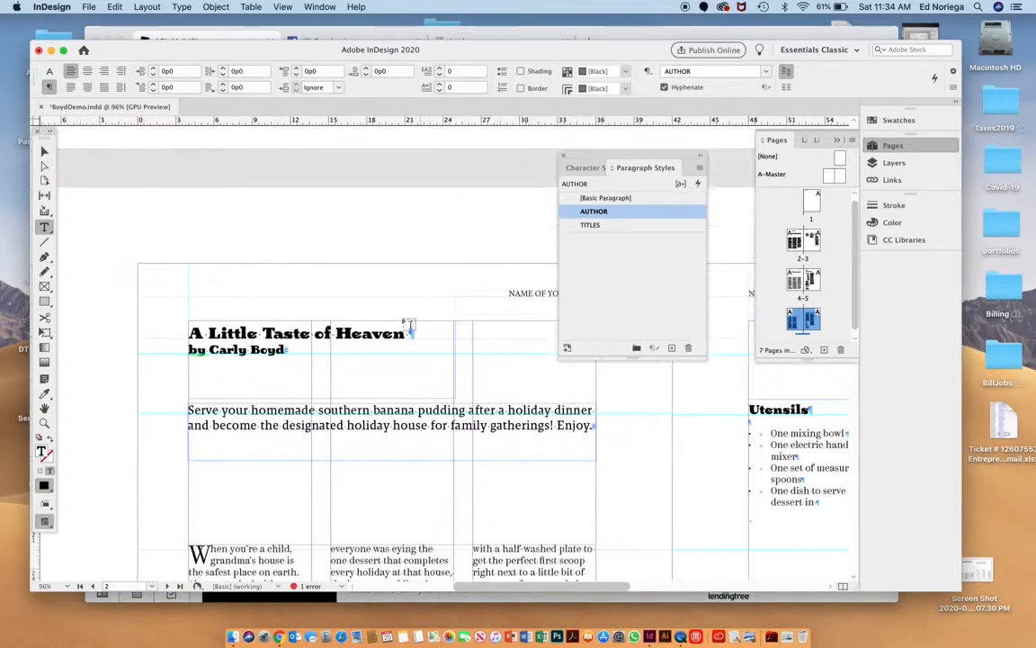
{"action": "scroll", "coordinate": [398, 319], "scroll_direction": "down", "scroll_amount": 1}
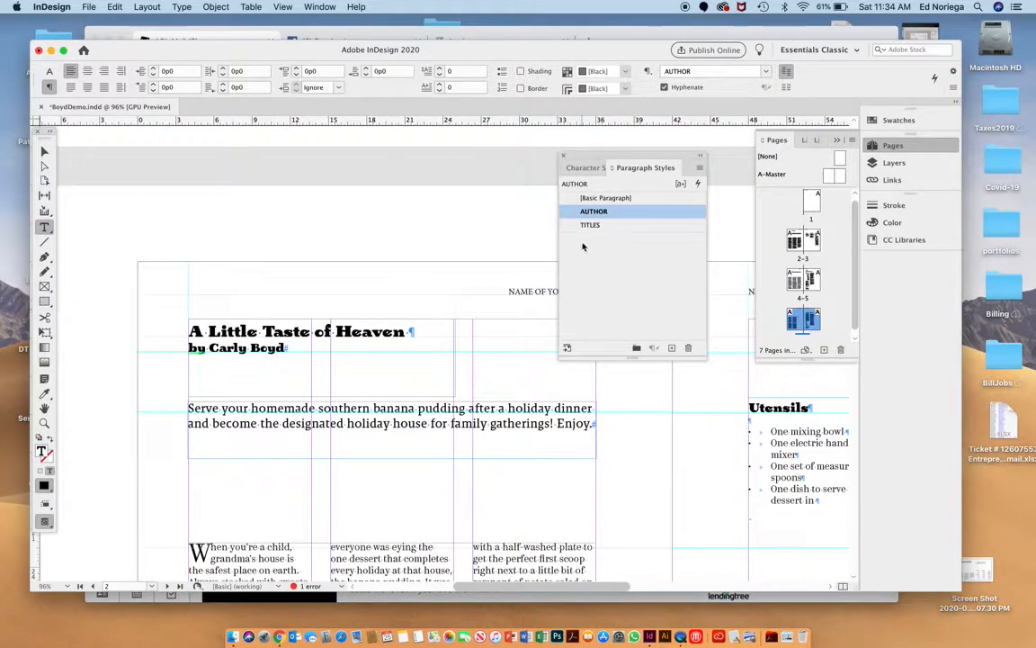
{"action": "scroll", "coordinate": [381, 340], "scroll_direction": "down", "scroll_amount": 2}
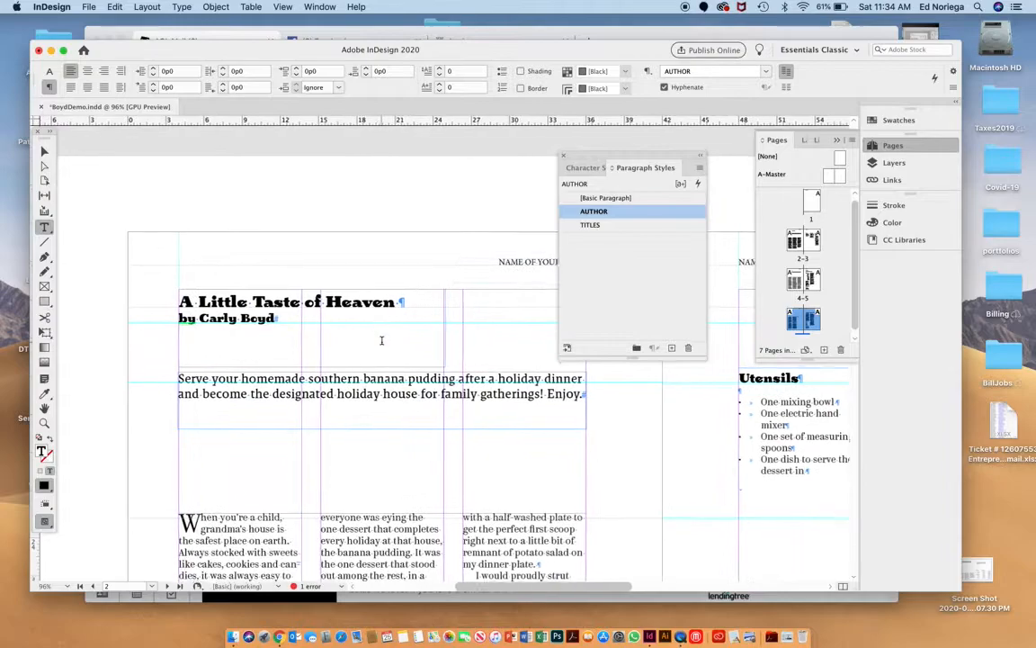
{"action": "scroll", "coordinate": [381, 340], "scroll_direction": "down", "scroll_amount": 3}
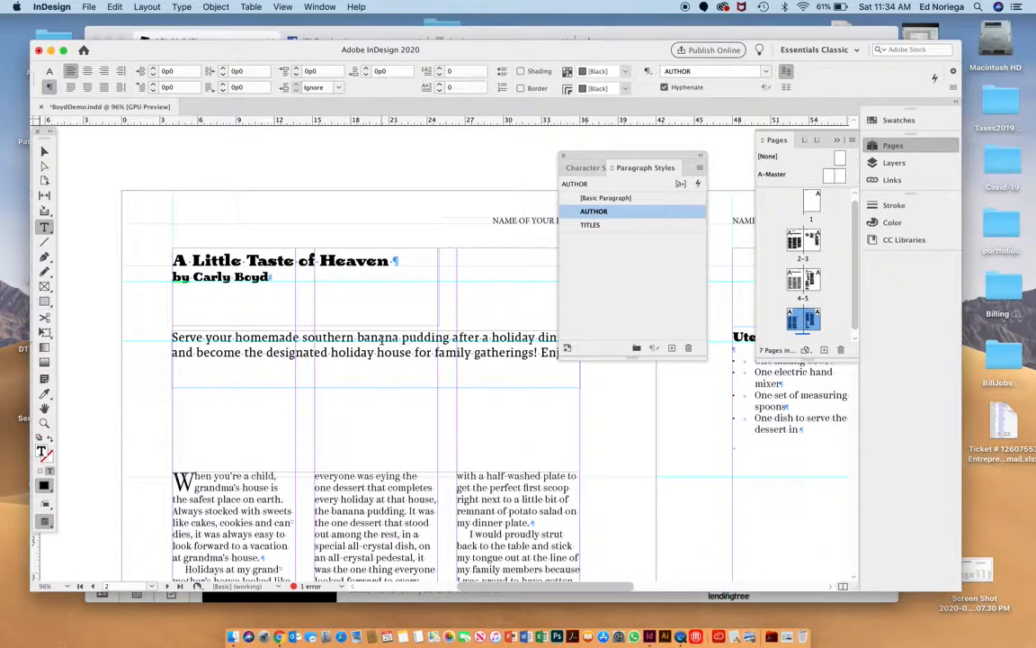
{"action": "scroll", "coordinate": [381, 340], "scroll_direction": "down", "scroll_amount": 1}
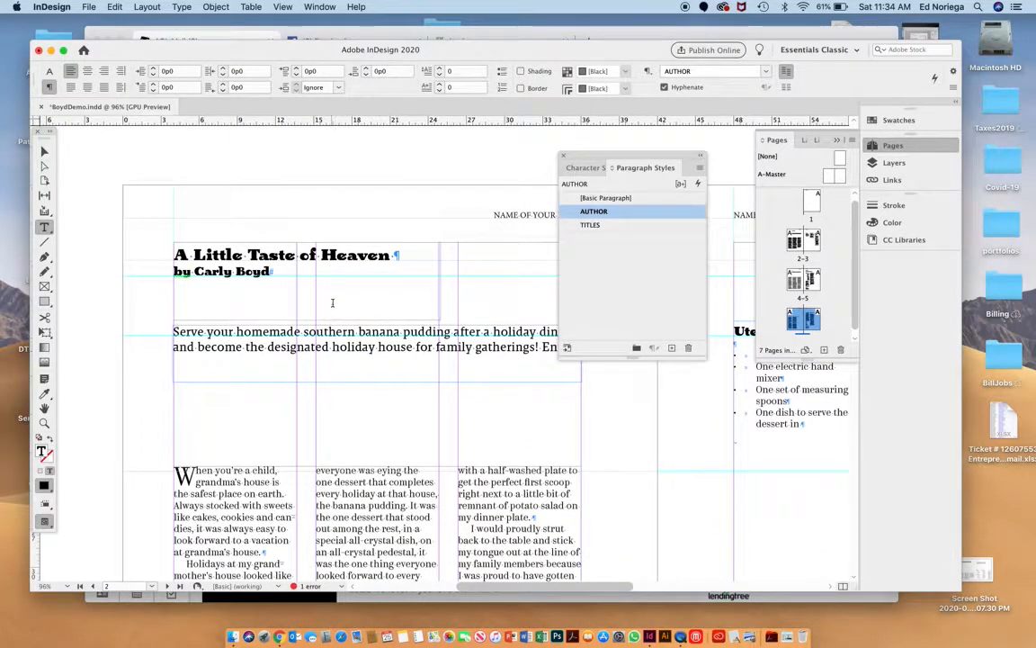
{"action": "scroll", "coordinate": [405, 272], "scroll_direction": "down", "scroll_amount": 3}
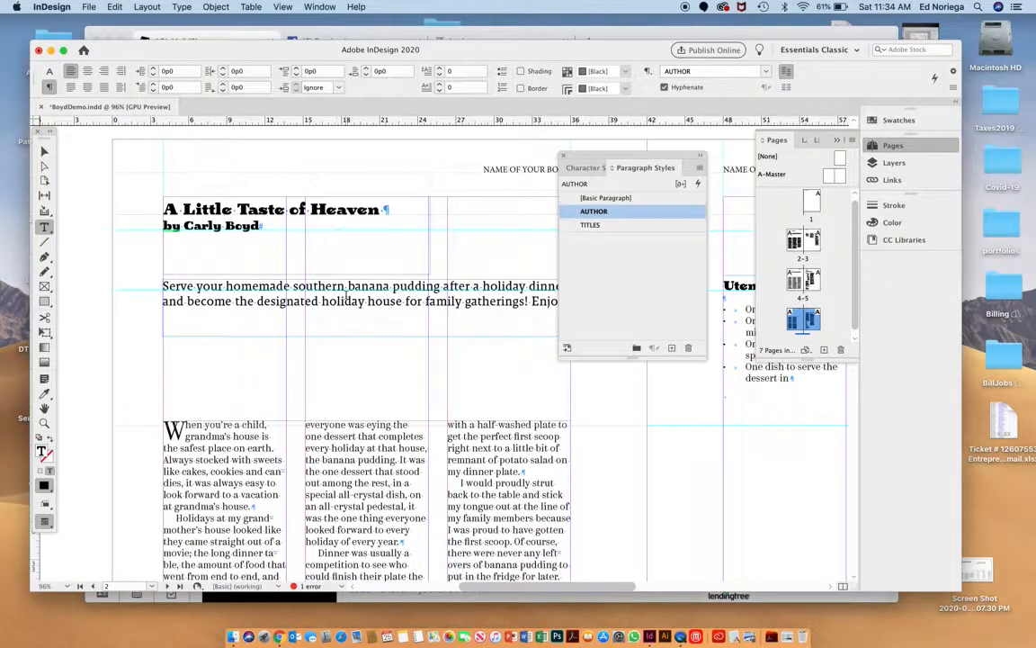
{"action": "scroll", "coordinate": [335, 221], "scroll_direction": "down", "scroll_amount": 3}
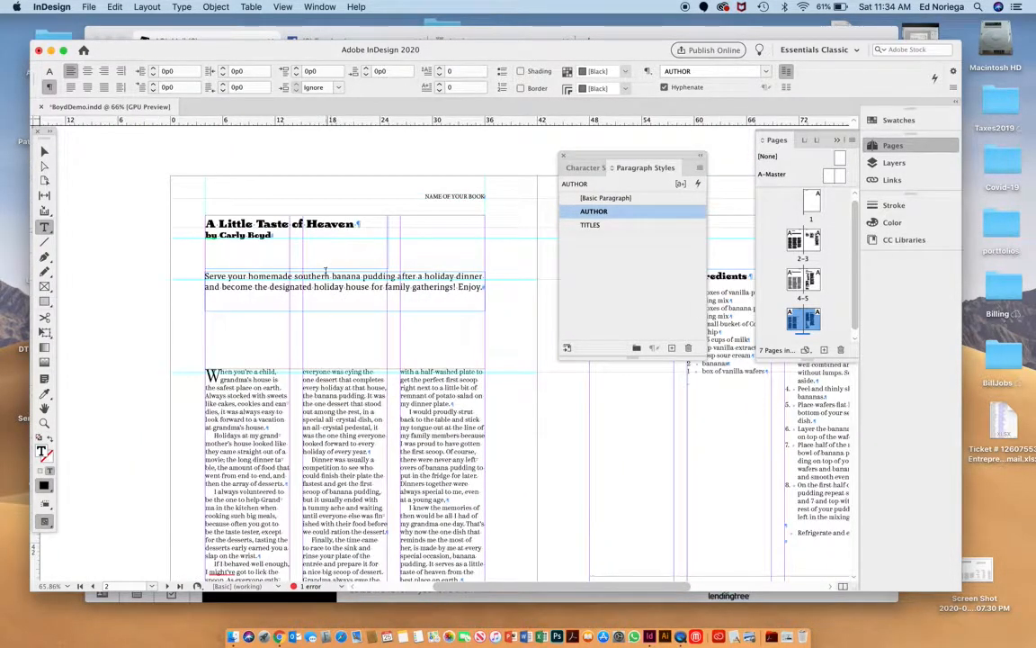
{"action": "left_click", "coordinate": [317, 224]}
{"action": "left_click_drag", "start_coordinate": [316, 224], "coordinate": [293, 225]}
{"action": "left_click", "coordinate": [315, 225]}
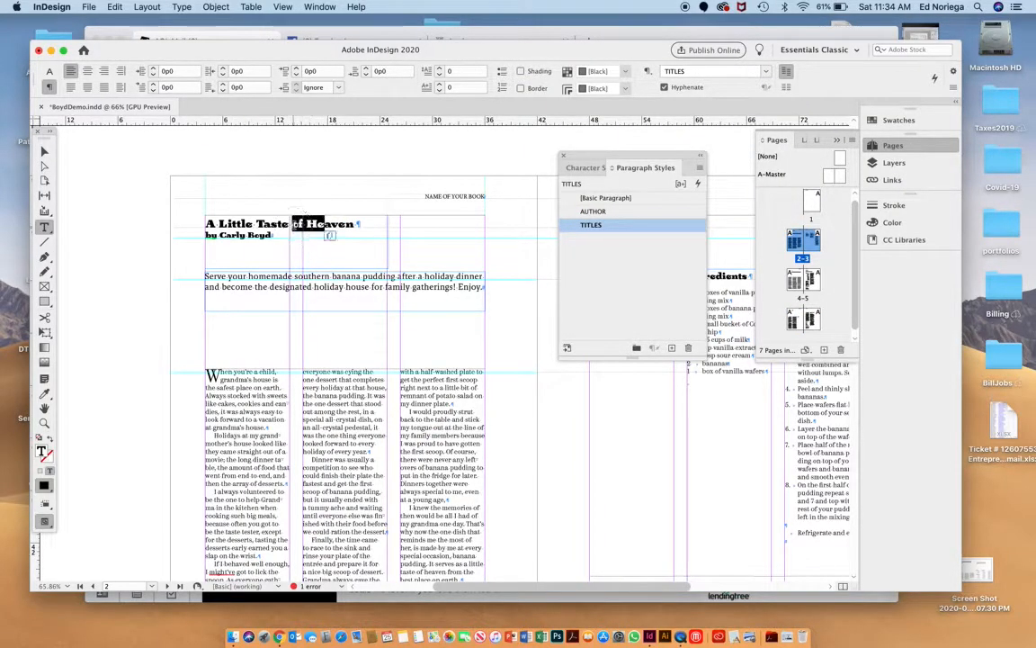
{"action": "left_click", "coordinate": [250, 237]}
{"action": "left_click_drag", "start_coordinate": [278, 276], "coordinate": [299, 286]}
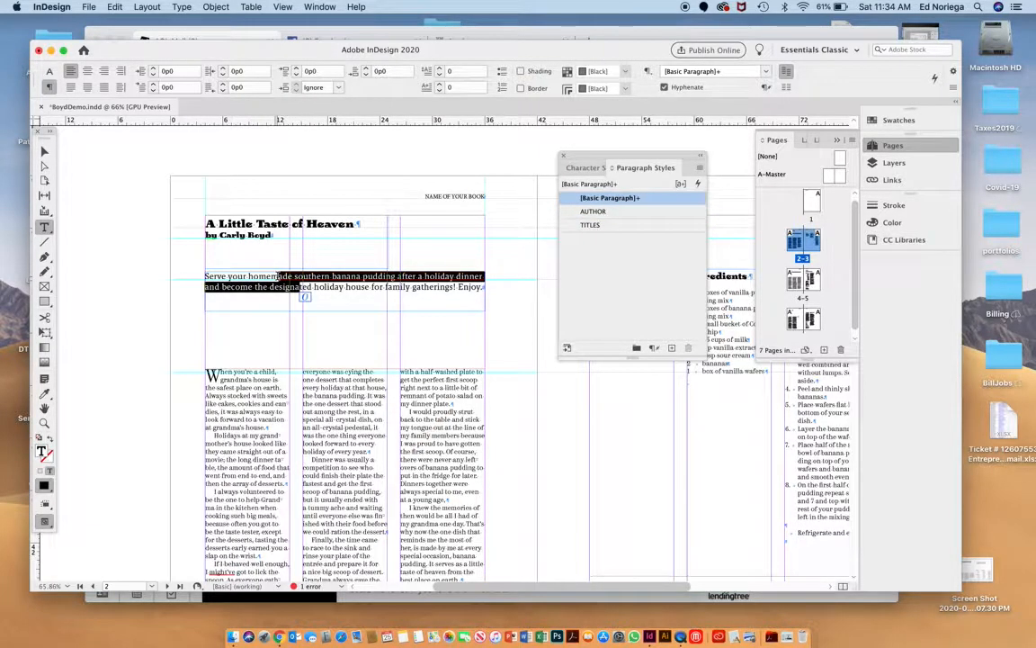
Compare the story's drop-cap opening paragraph with the indented body paragraphs that follow it.
{"action": "left_click", "coordinate": [246, 383]}
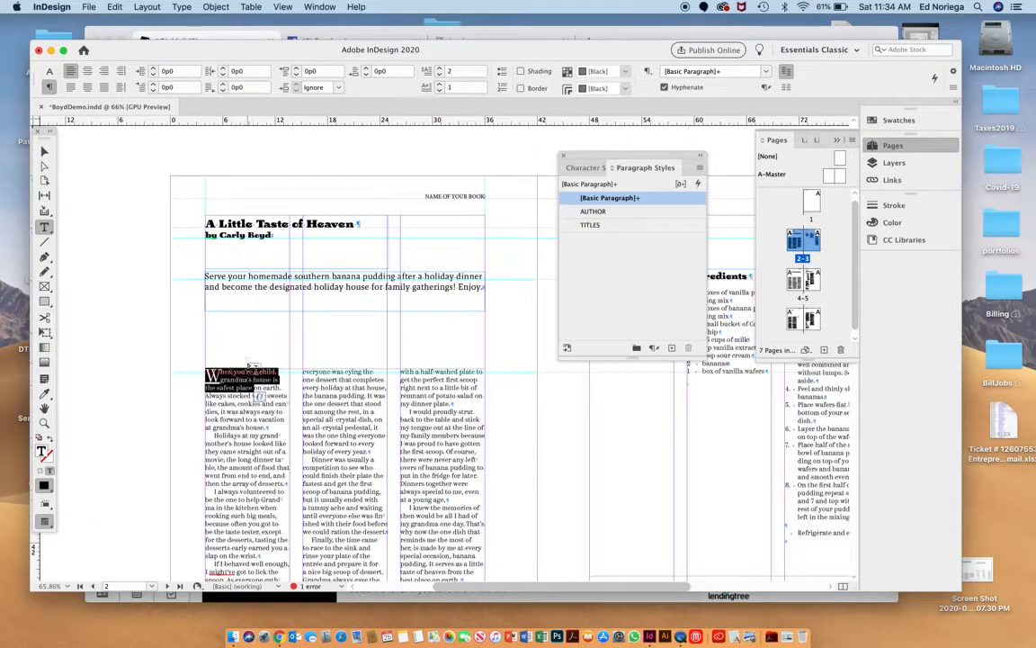
{"action": "triple_click", "coordinate": [246, 383]}
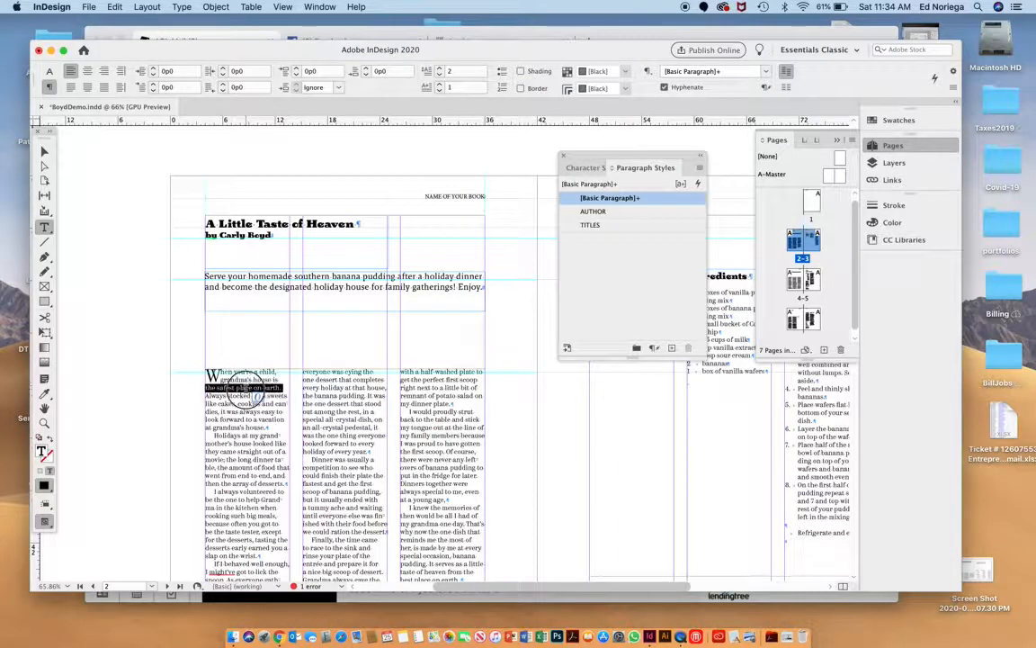
{"action": "left_click", "coordinate": [246, 390]}
{"action": "triple_click", "coordinate": [256, 417]}
{"action": "scroll", "coordinate": [247, 389], "scroll_direction": "up", "scroll_amount": 5}
{"action": "left_click", "coordinate": [248, 385]}
{"action": "triple_click", "coordinate": [246, 385]}
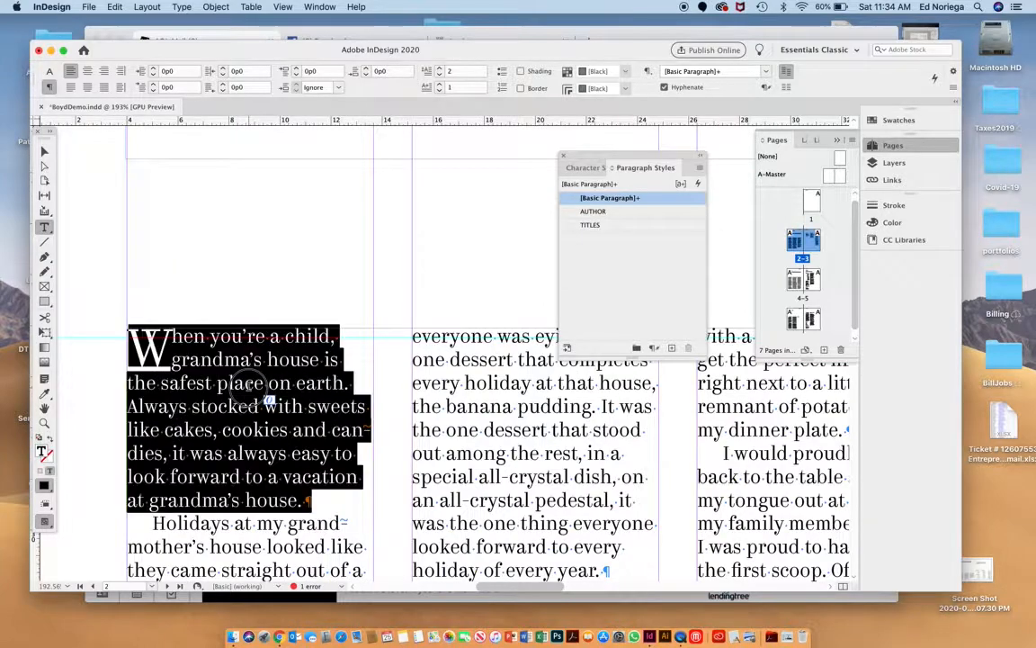
{"action": "scroll", "coordinate": [245, 383], "scroll_direction": "down", "scroll_amount": 6}
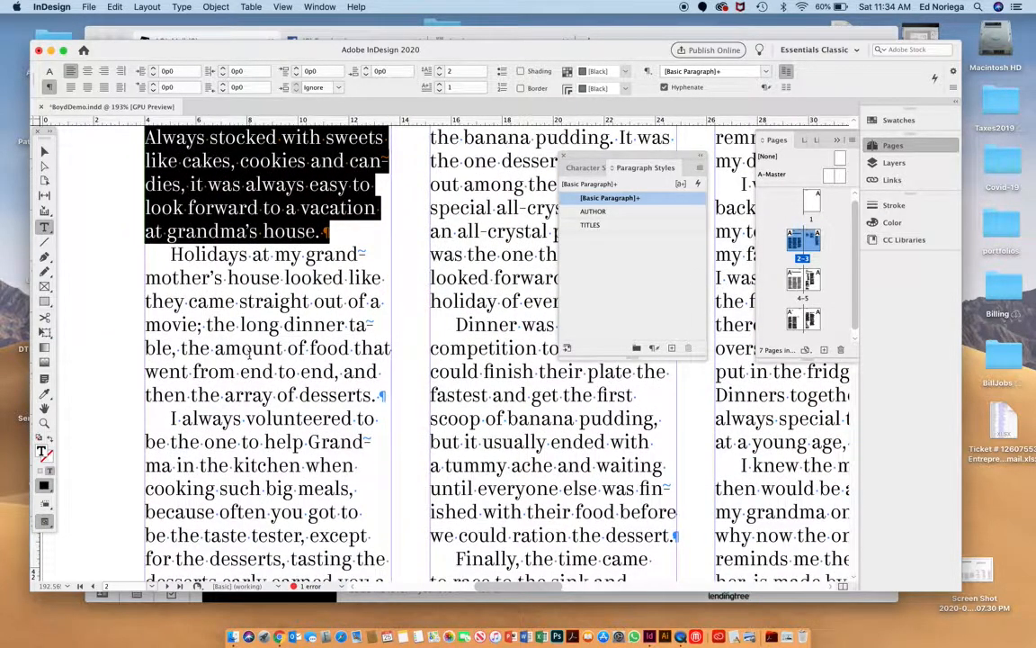
{"action": "triple_click", "coordinate": [249, 351]}
{"action": "left_click", "coordinate": [253, 310]}
{"action": "left_click_drag", "start_coordinate": [256, 303], "coordinate": [754, 539]}
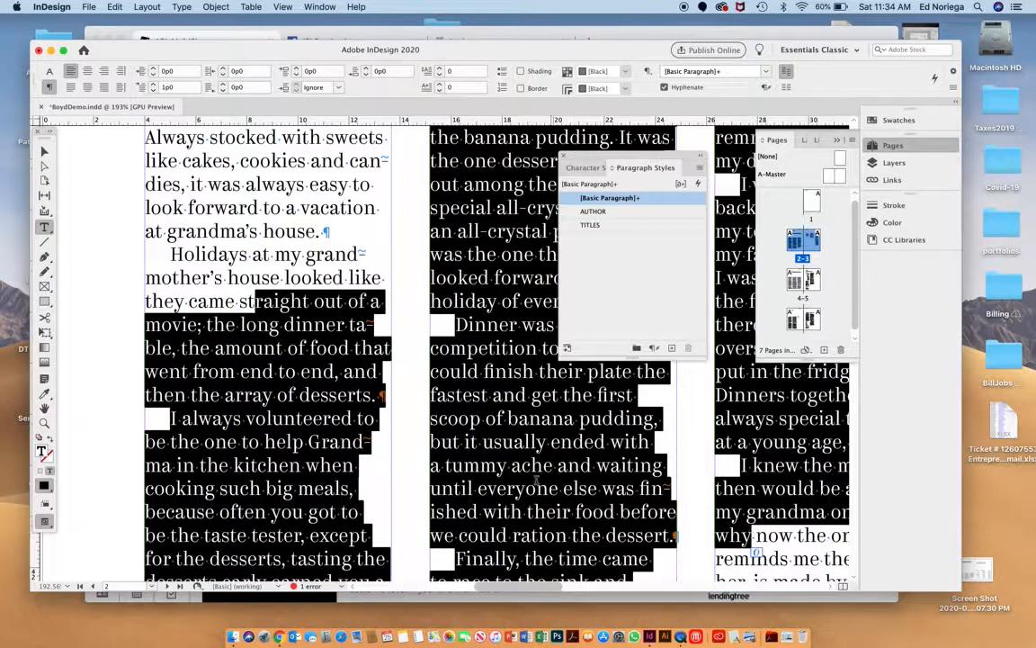
Examine the formatting of the Utensils, Ingredients and Instructions headings and their lists on page 3.
{"action": "scroll", "coordinate": [531, 477], "scroll_direction": "down", "scroll_amount": 5}
{"action": "scroll", "coordinate": [525, 474], "scroll_direction": "right", "scroll_amount": 10}
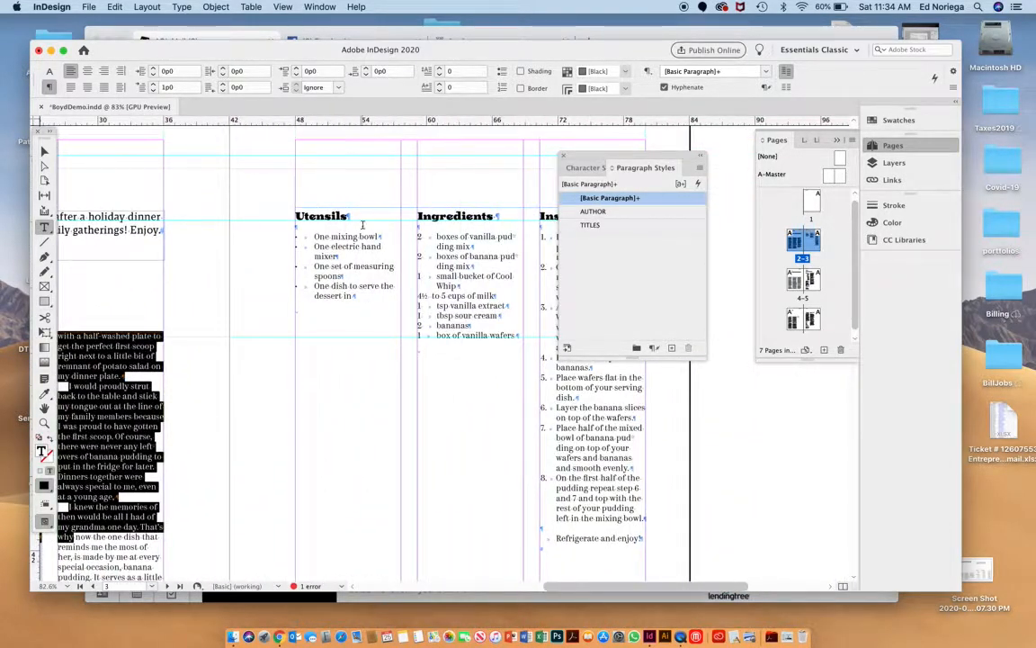
{"action": "double_click", "coordinate": [324, 216]}
{"action": "left_click_drag", "start_coordinate": [487, 216], "coordinate": [453, 190]}
{"action": "scroll", "coordinate": [463, 213], "scroll_direction": "right", "scroll_amount": 5}
{"action": "scroll", "coordinate": [462, 213], "scroll_direction": "down", "scroll_amount": 2}
{"action": "left_click_drag", "start_coordinate": [246, 207], "coordinate": [246, 256]}
{"action": "left_click_drag", "start_coordinate": [352, 208], "coordinate": [354, 284]}
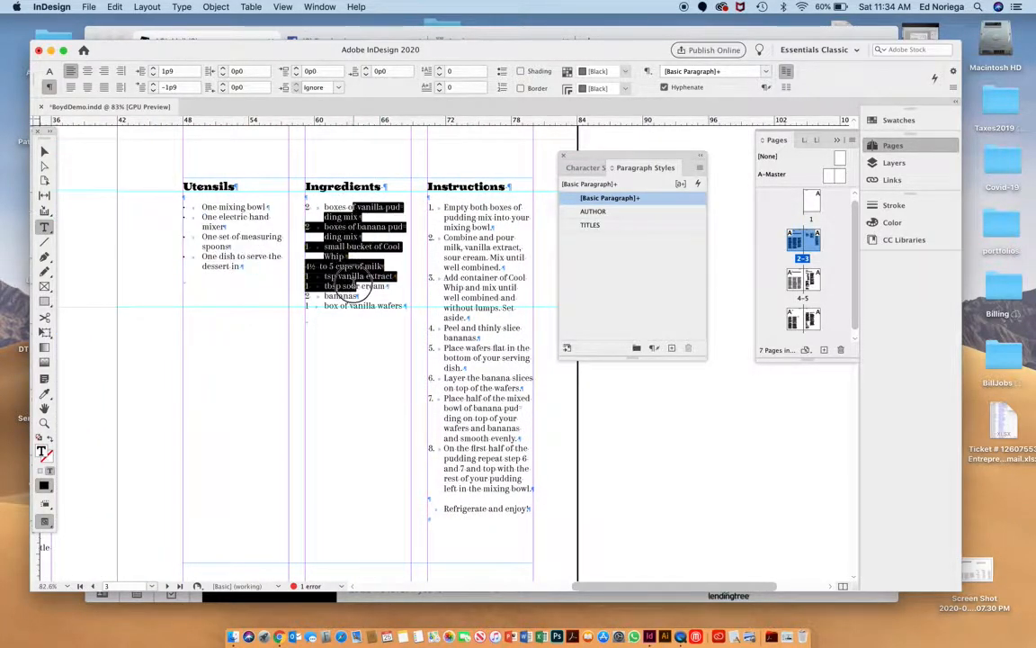
{"action": "left_click_drag", "start_coordinate": [456, 208], "coordinate": [493, 487]}
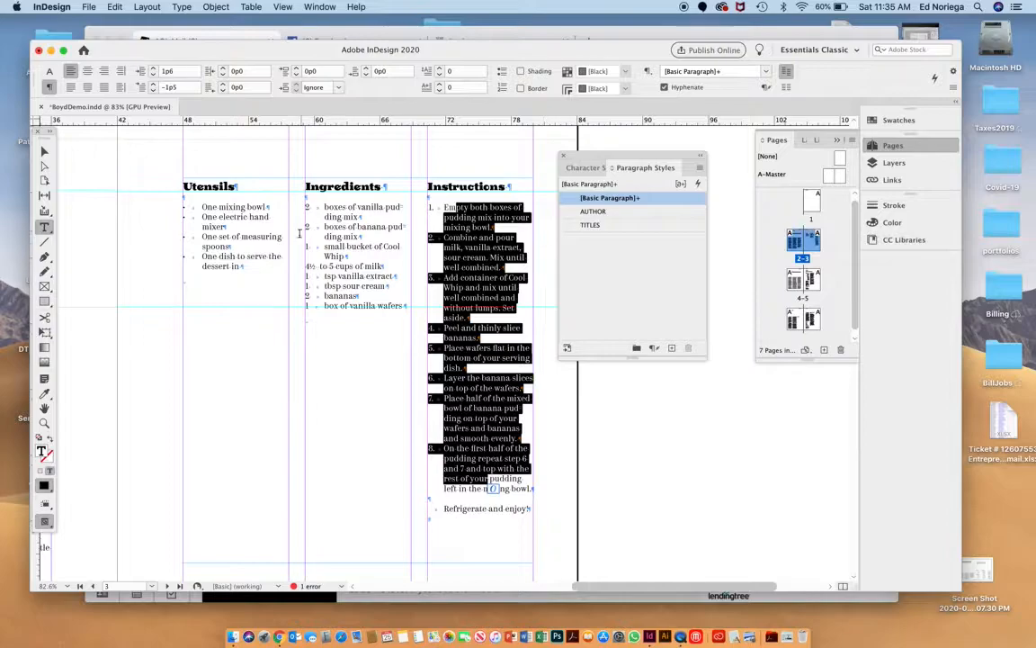
{"action": "left_click_drag", "start_coordinate": [366, 286], "coordinate": [348, 217]}
{"action": "left_click_drag", "start_coordinate": [241, 237], "coordinate": [230, 208]}
Return to the story on page 2 and place the text cursor in its third column.
{"action": "scroll", "coordinate": [230, 210], "scroll_direction": "left", "scroll_amount": 5}
{"action": "scroll", "coordinate": [230, 210], "scroll_direction": "left", "scroll_amount": 3}
{"action": "left_click", "coordinate": [218, 297]}
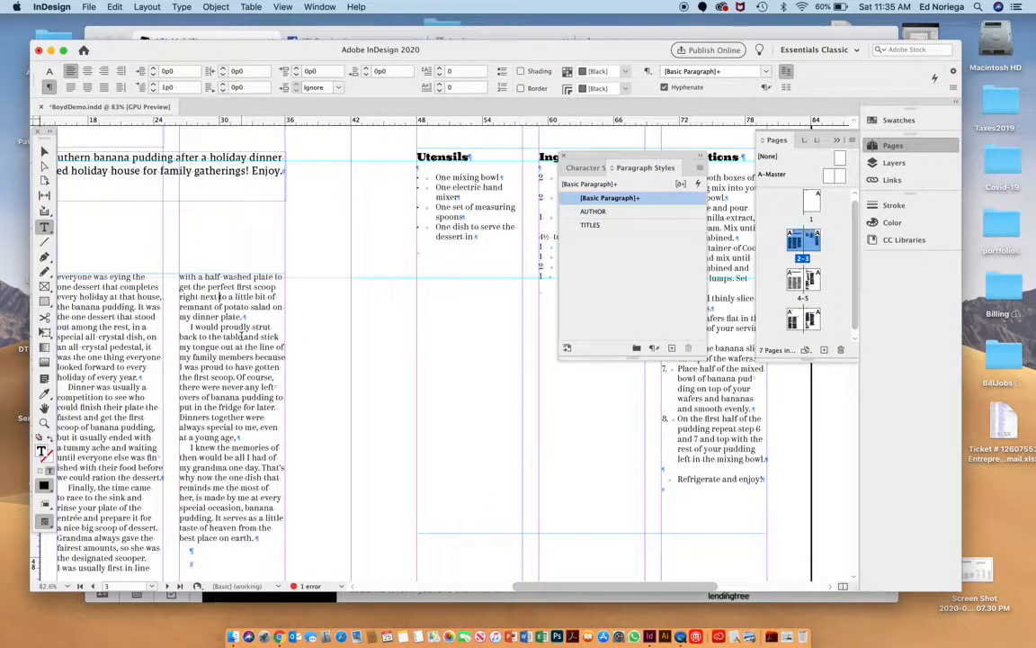